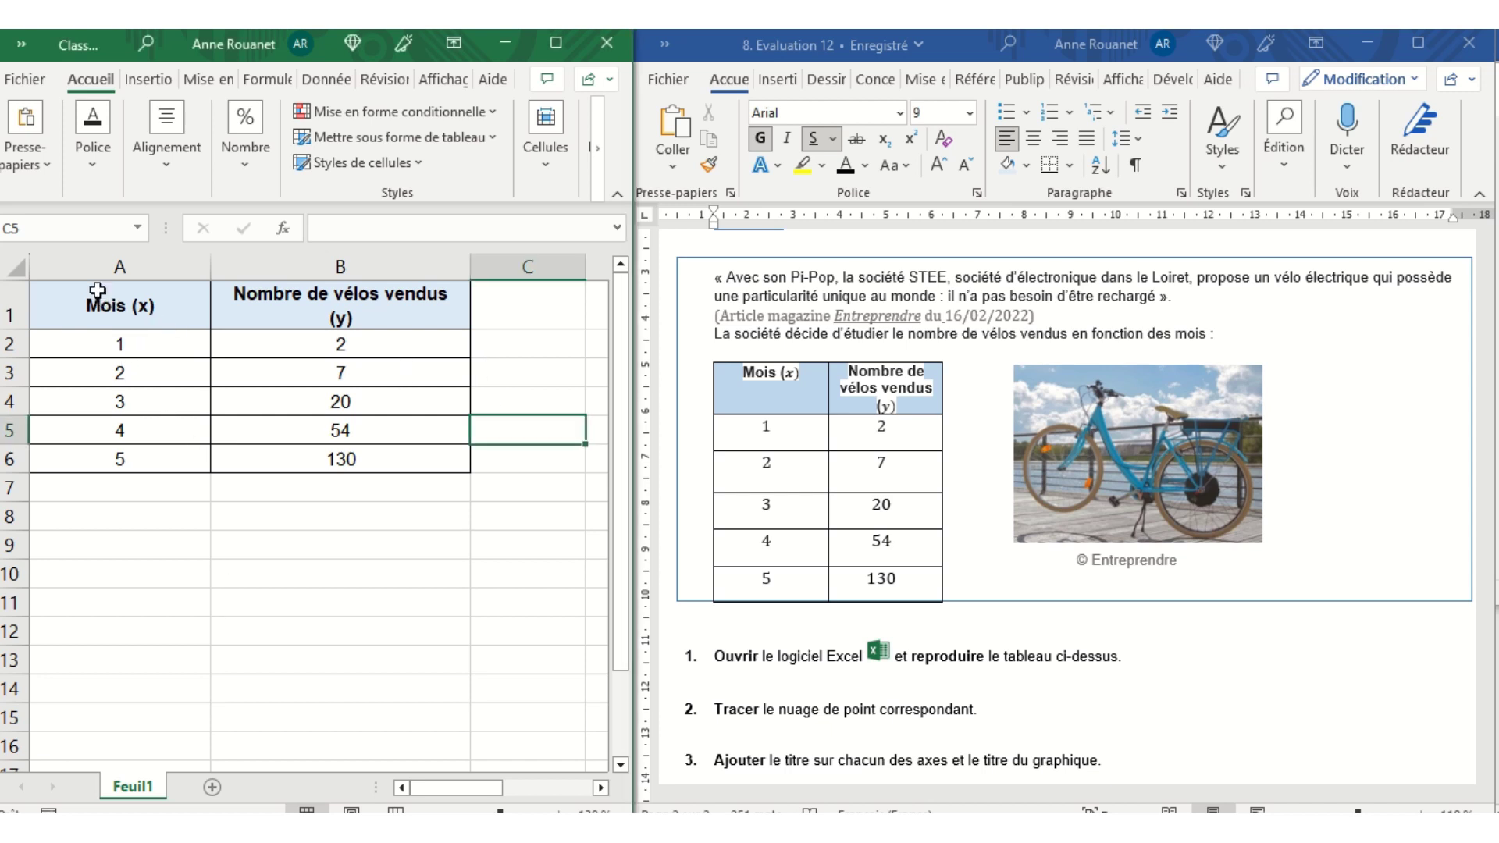
Insert a markers-only scatter chart (Nuage de points) from the month and bikes-sold table in A1:B6
left_click_drag(142, 303, 305, 460)
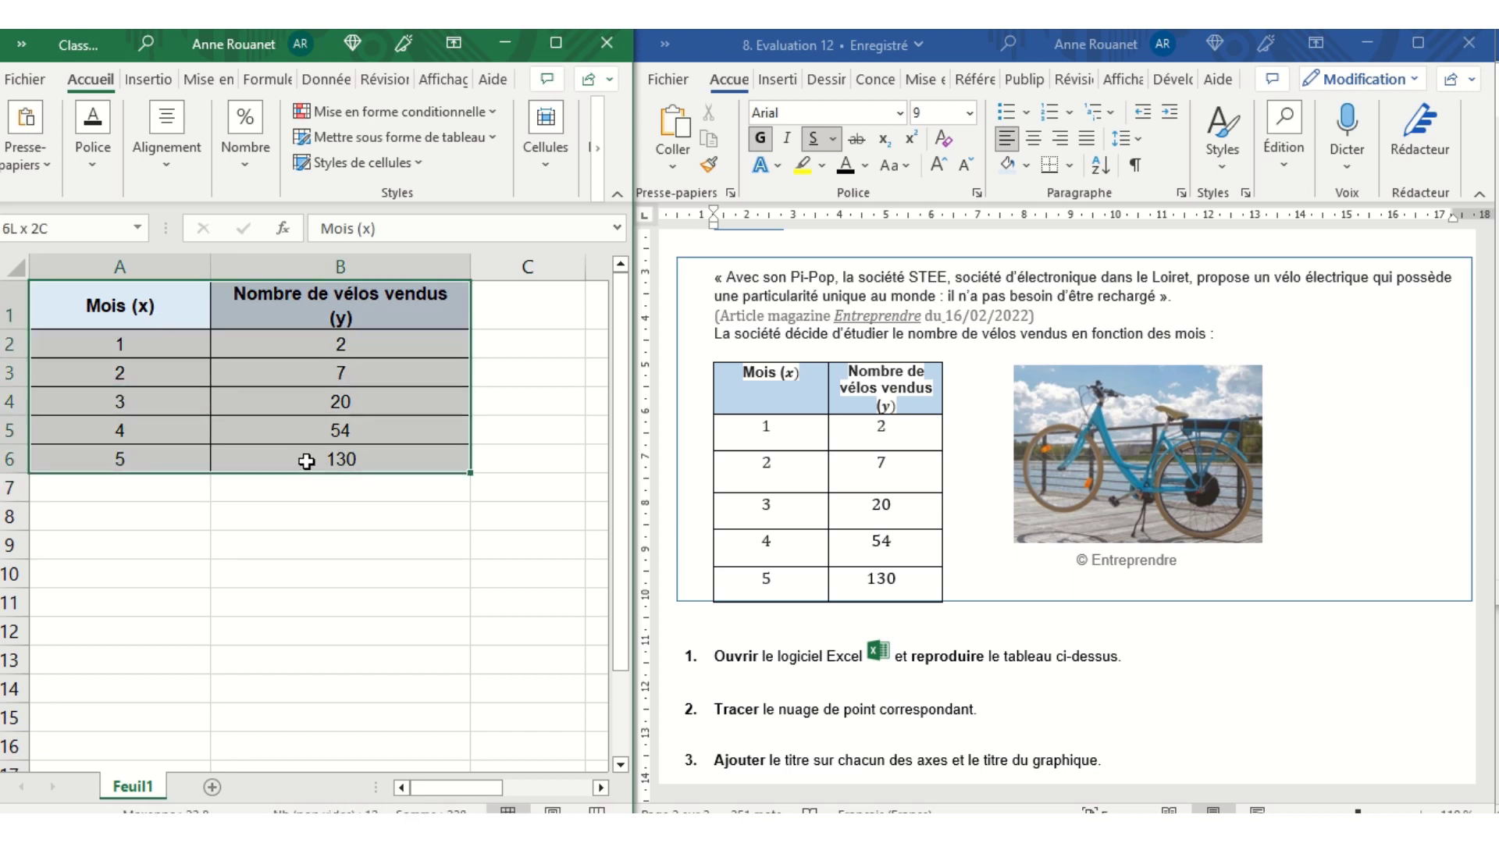
left_click(144, 81)
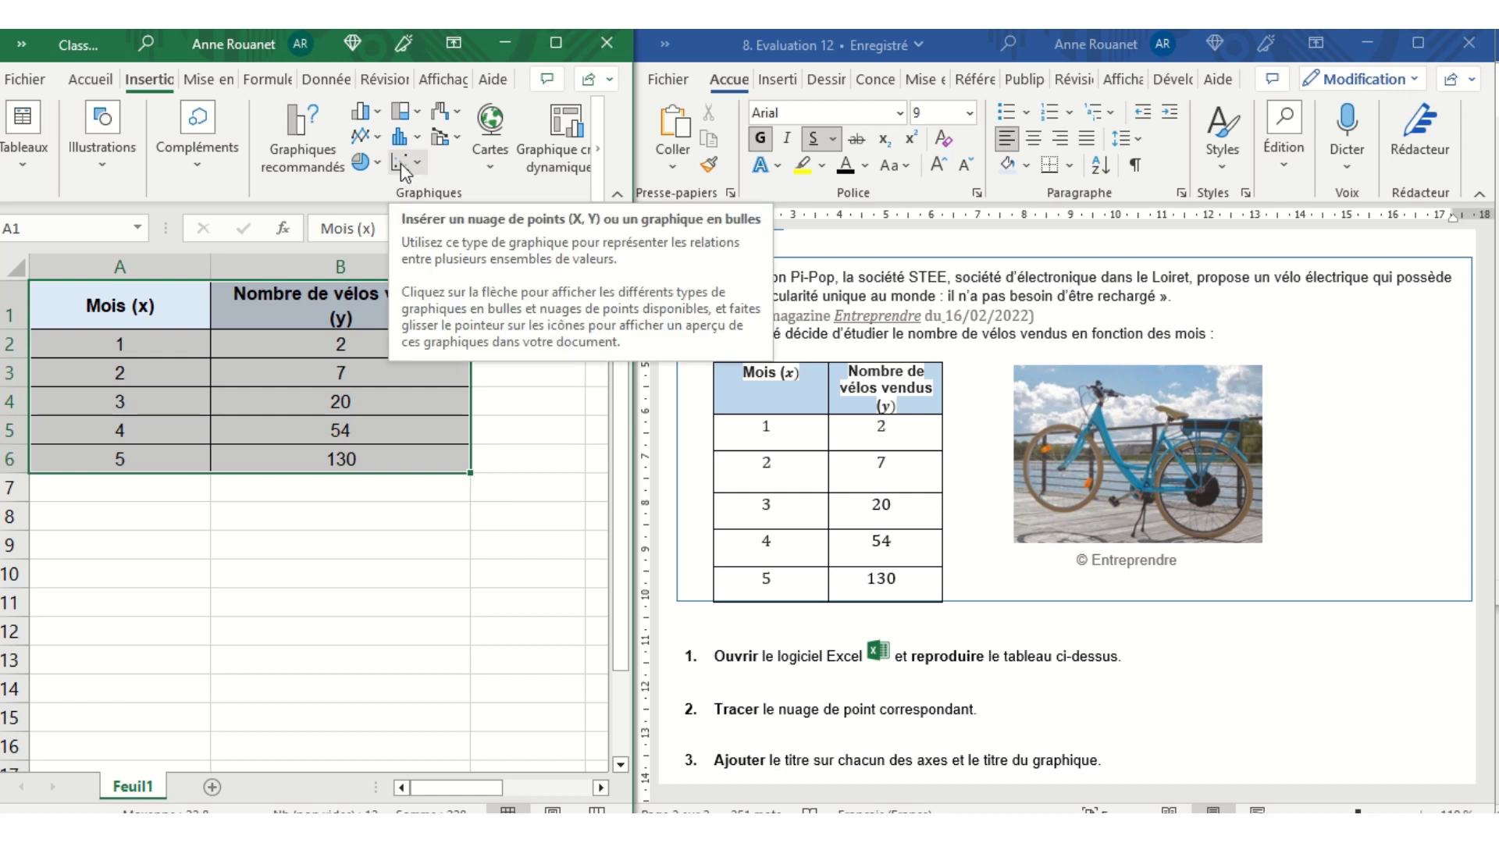
left_click(403, 166)
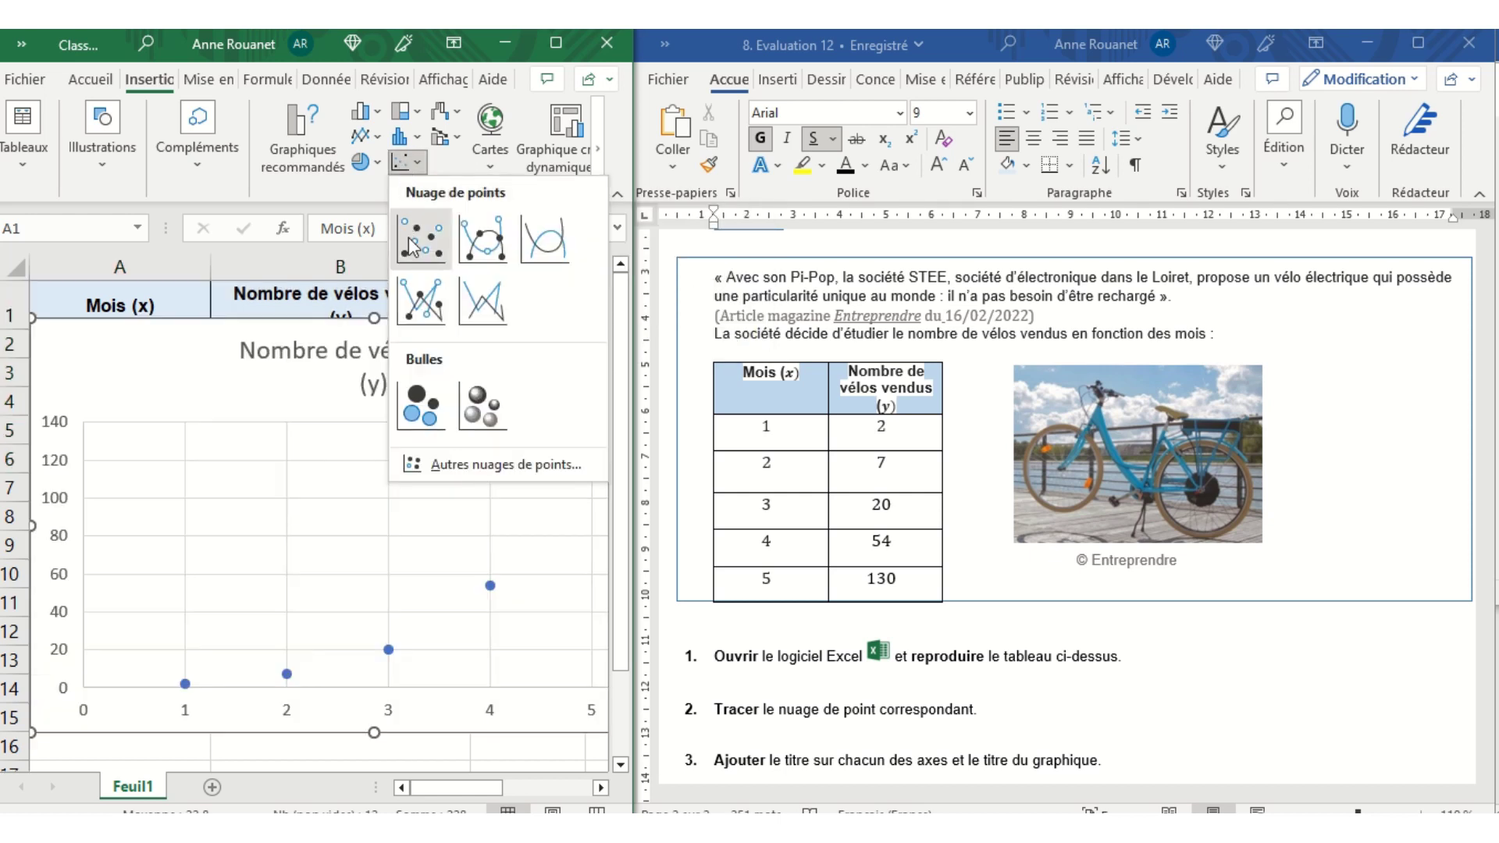
left_click(410, 238)
Widen the Excel window until the whole chart shows and add axis titles (Titres des axes) to it
left_click_drag(634, 461, 672, 461)
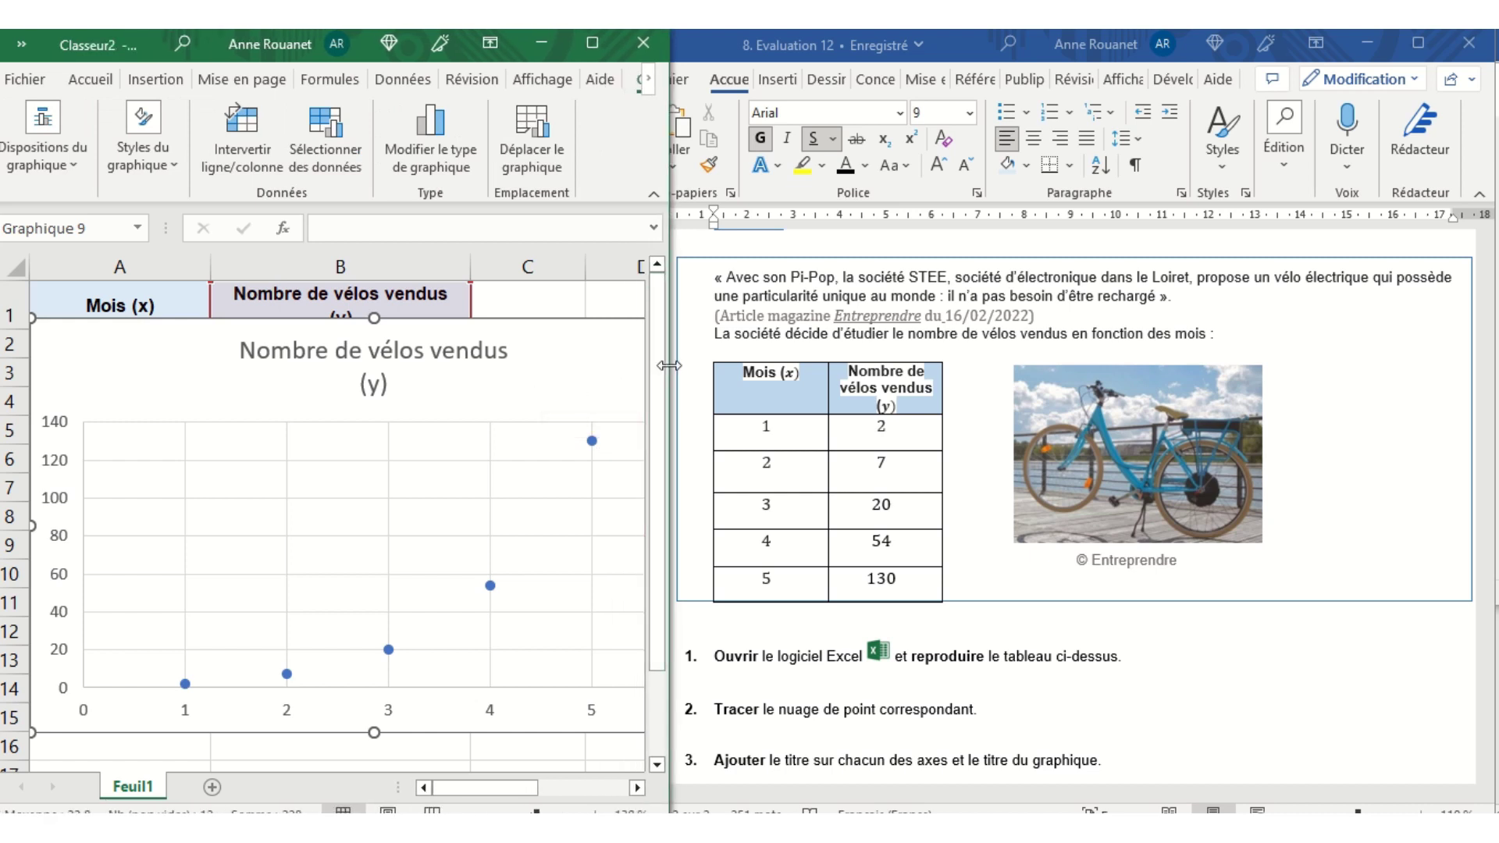
left_click_drag(670, 367, 922, 367)
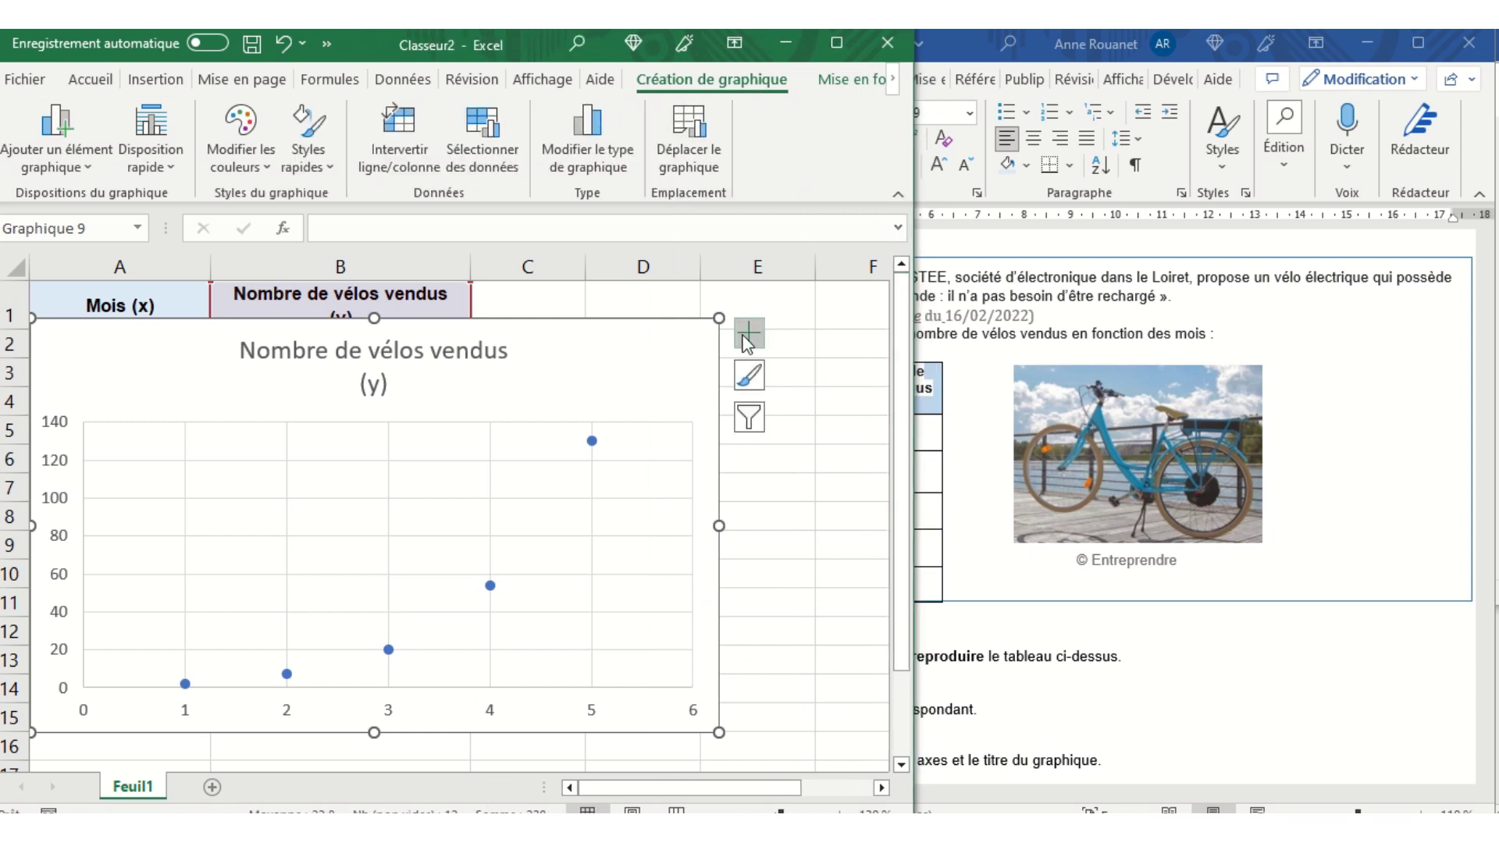
left_click(746, 334)
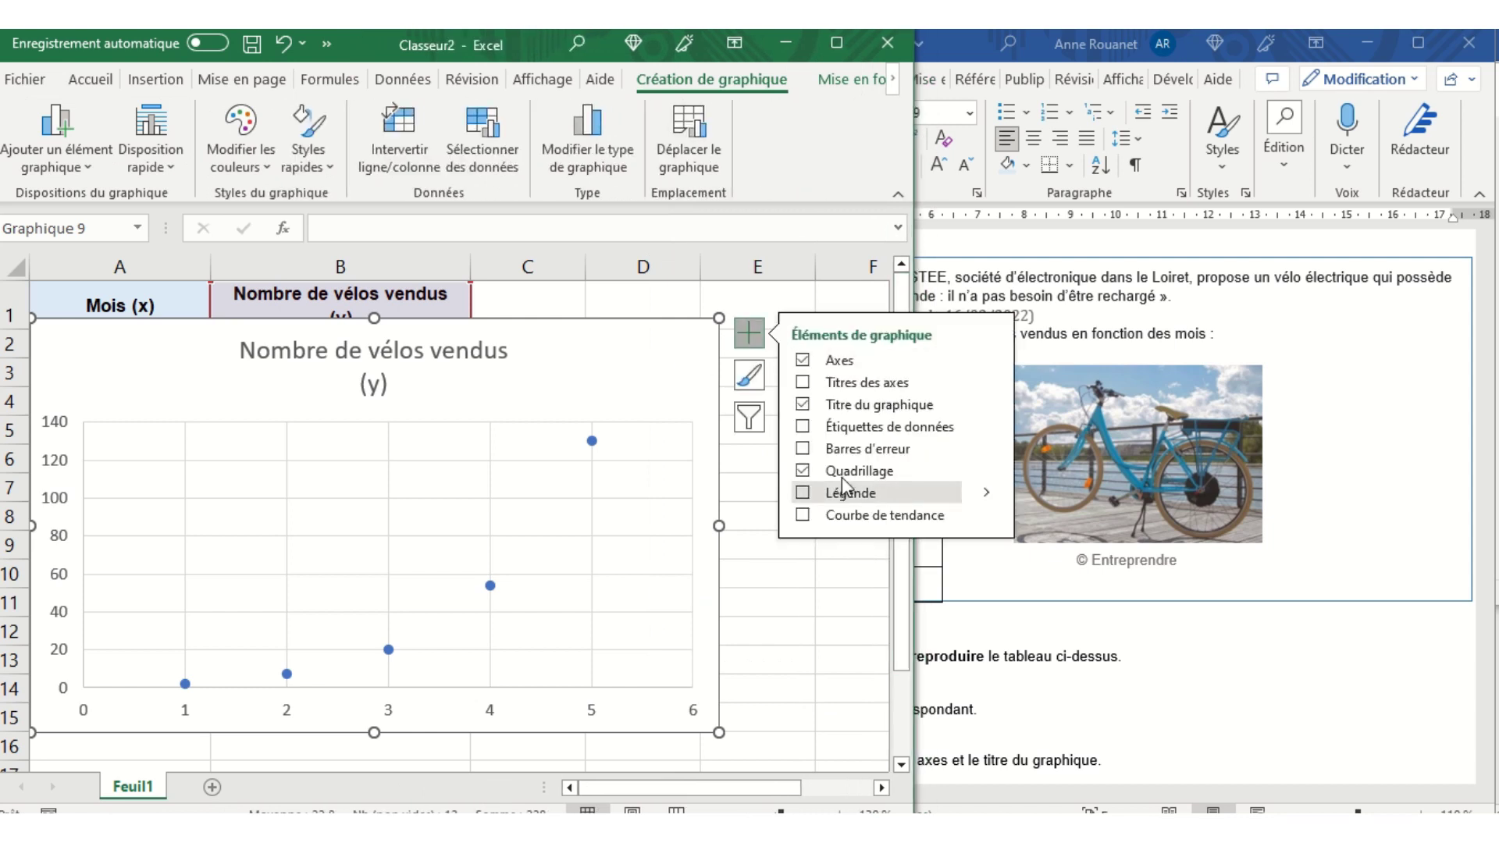
left_click(803, 384)
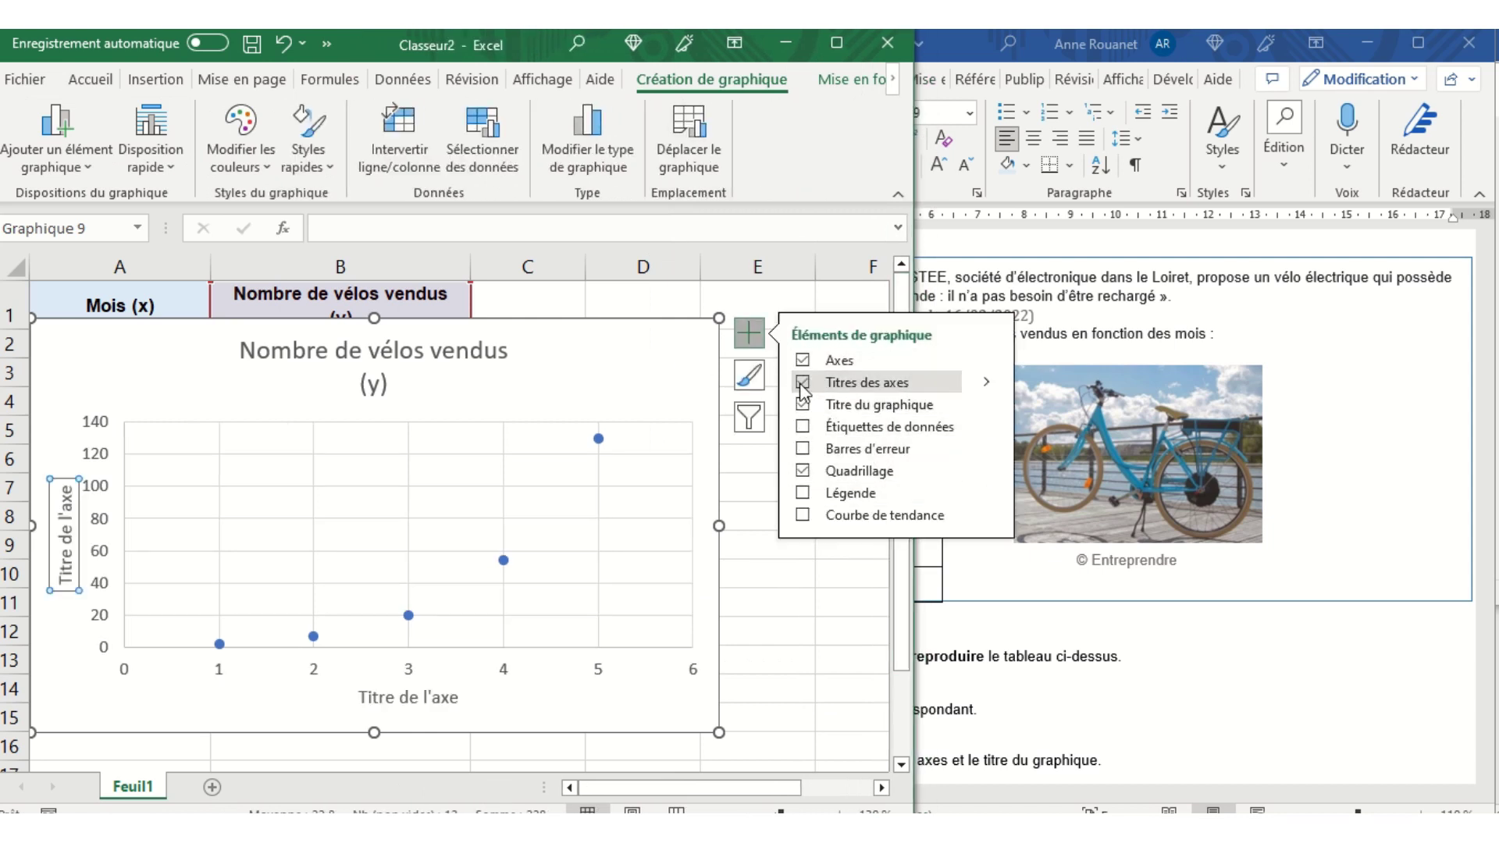
Replace the horizontal axis title with "Mois"
left_click(423, 701)
double_click(360, 711)
left_click_drag(362, 698, 462, 704)
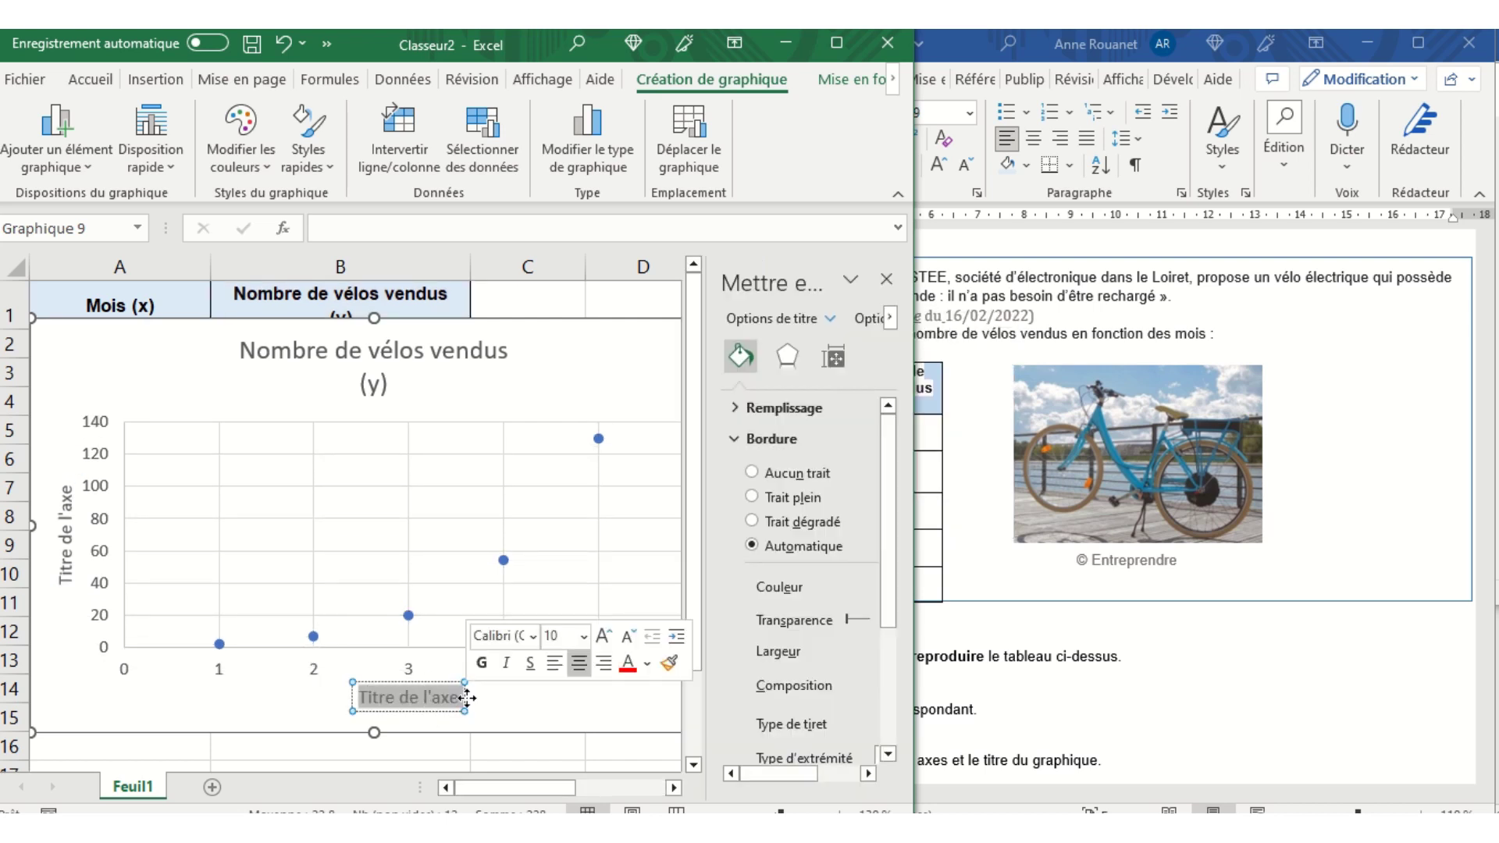
key("BackSpace")
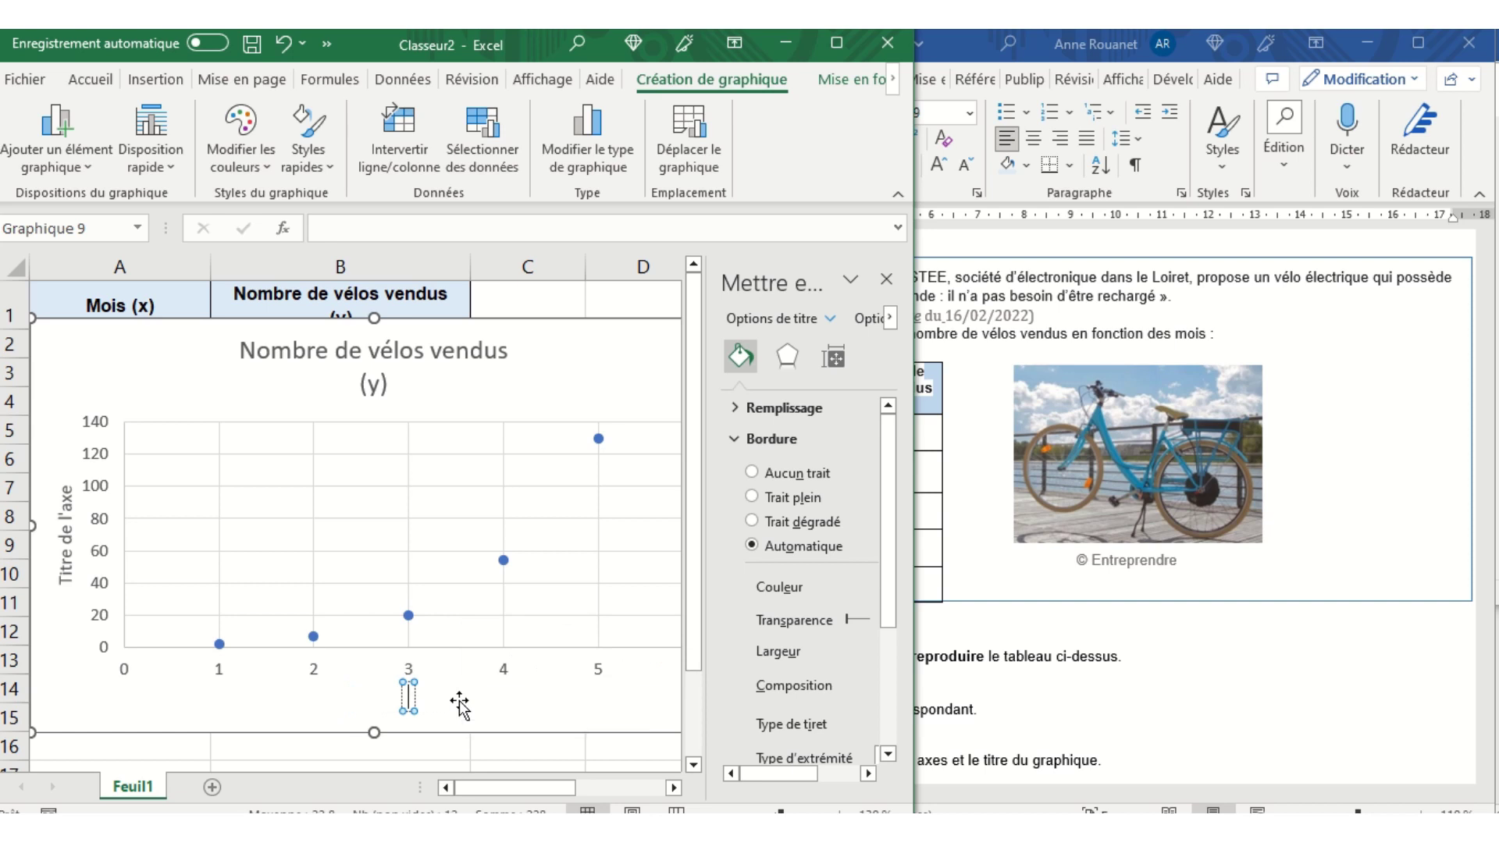
type("Mois")
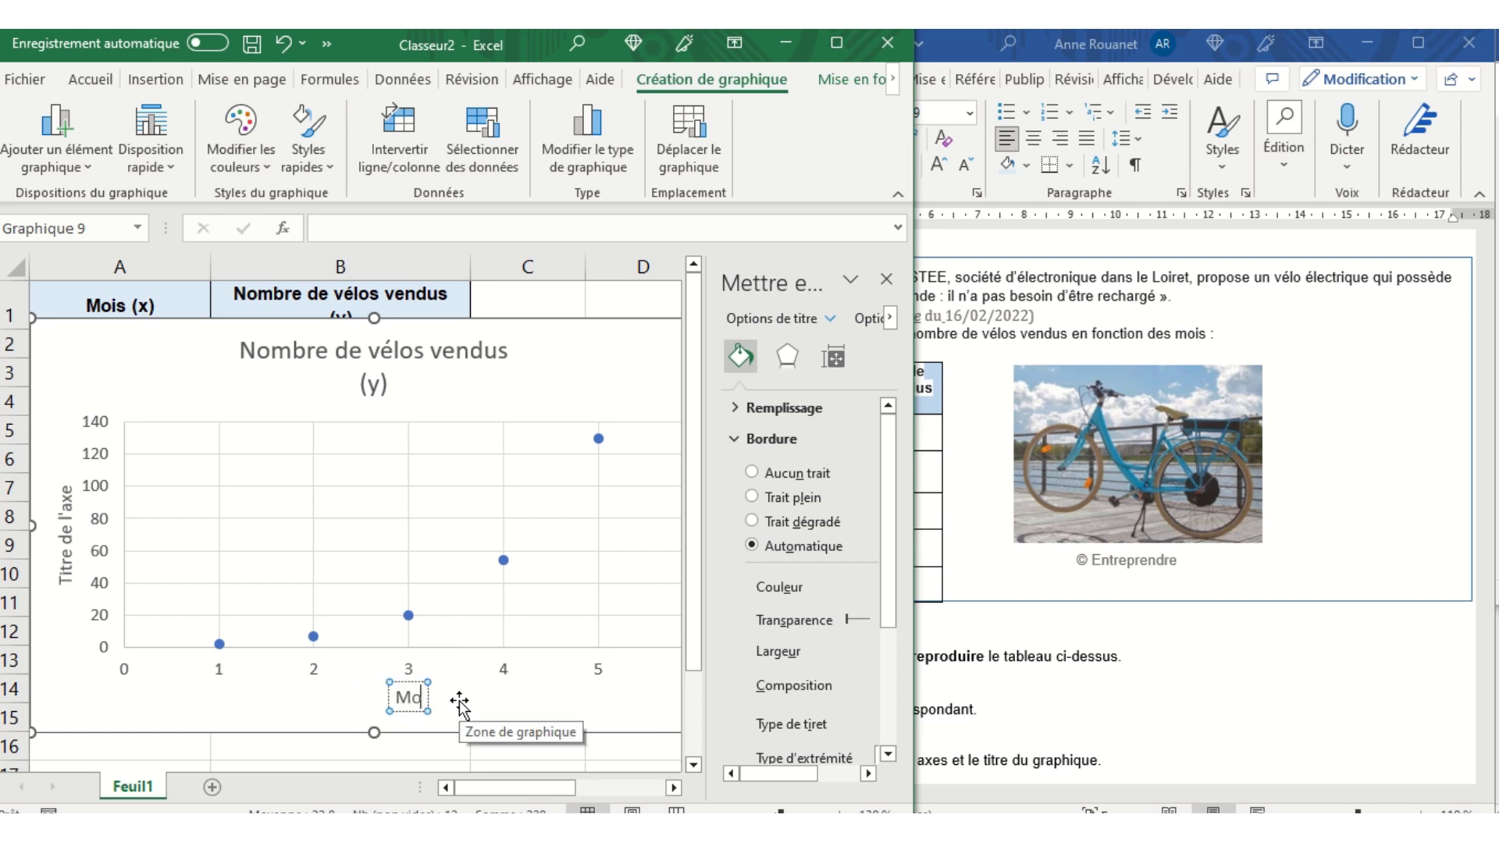
Replace the vertical axis title with "Nombre de vélos vendus"
left_click(74, 492)
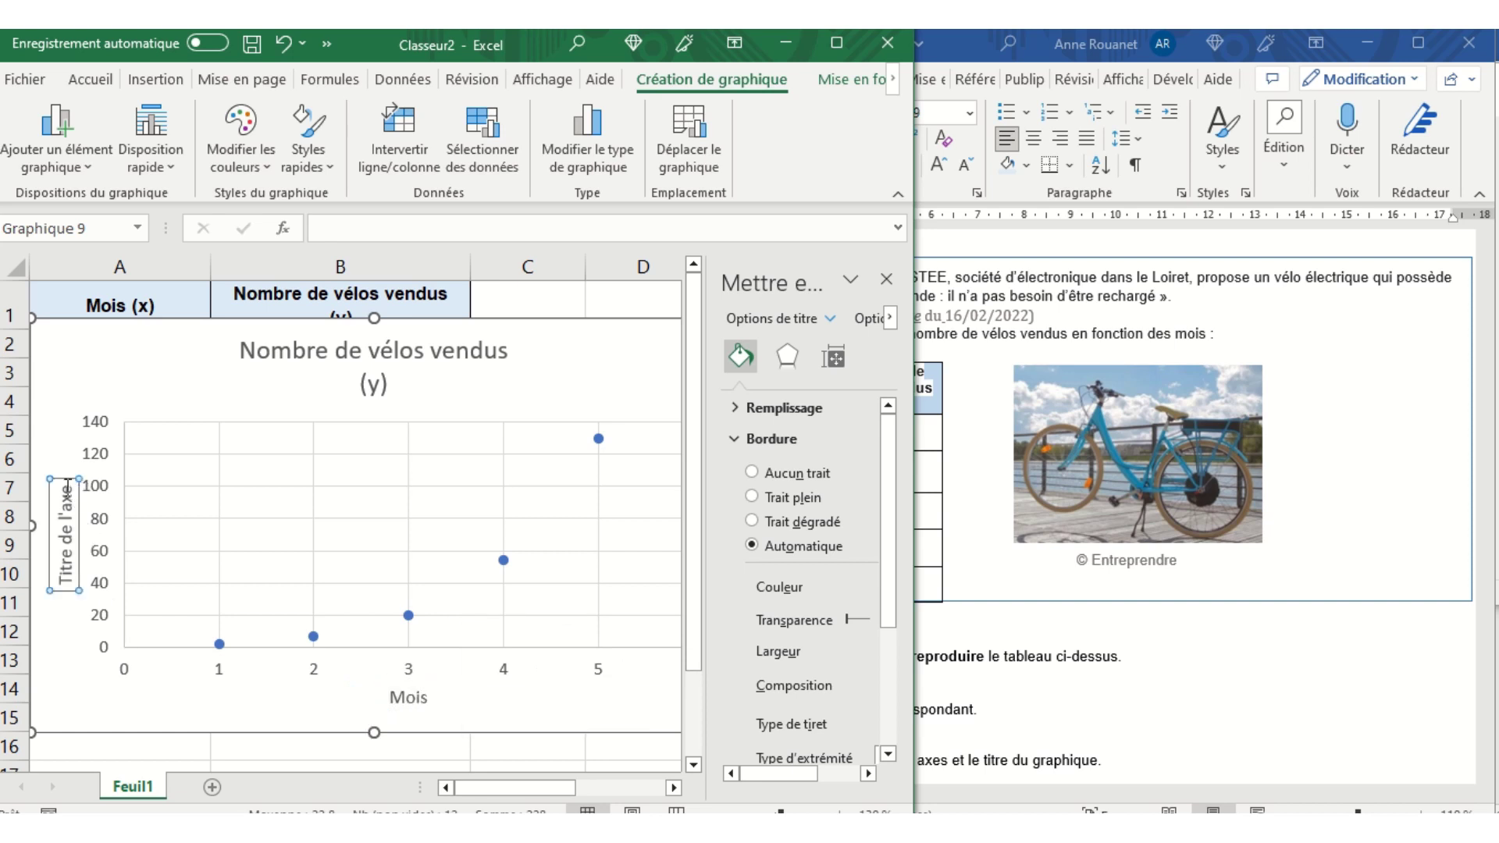
left_click_drag(70, 483, 67, 586)
type("Nombre")
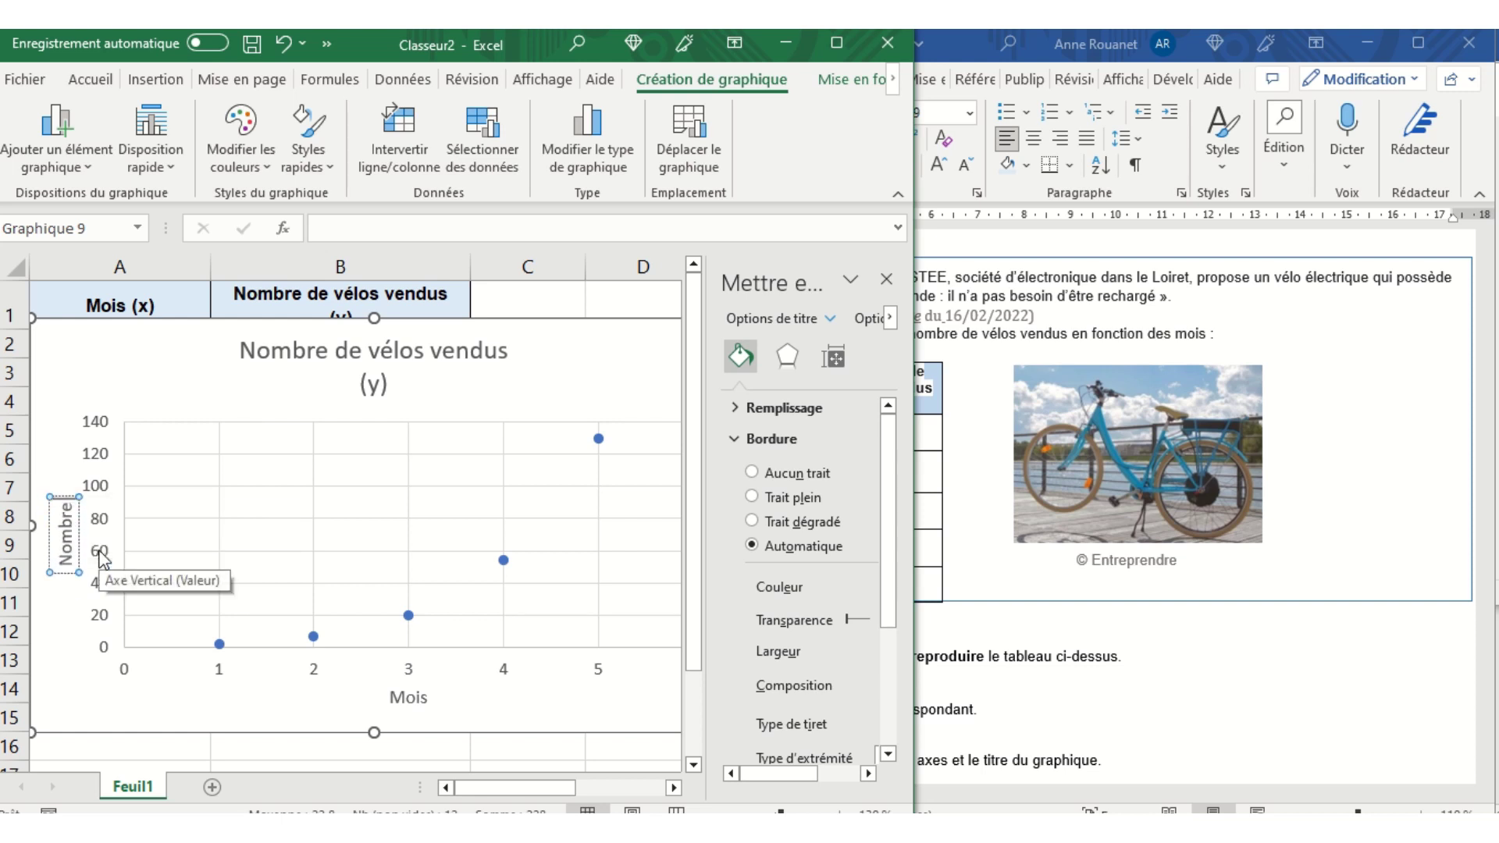
type(" de vél")
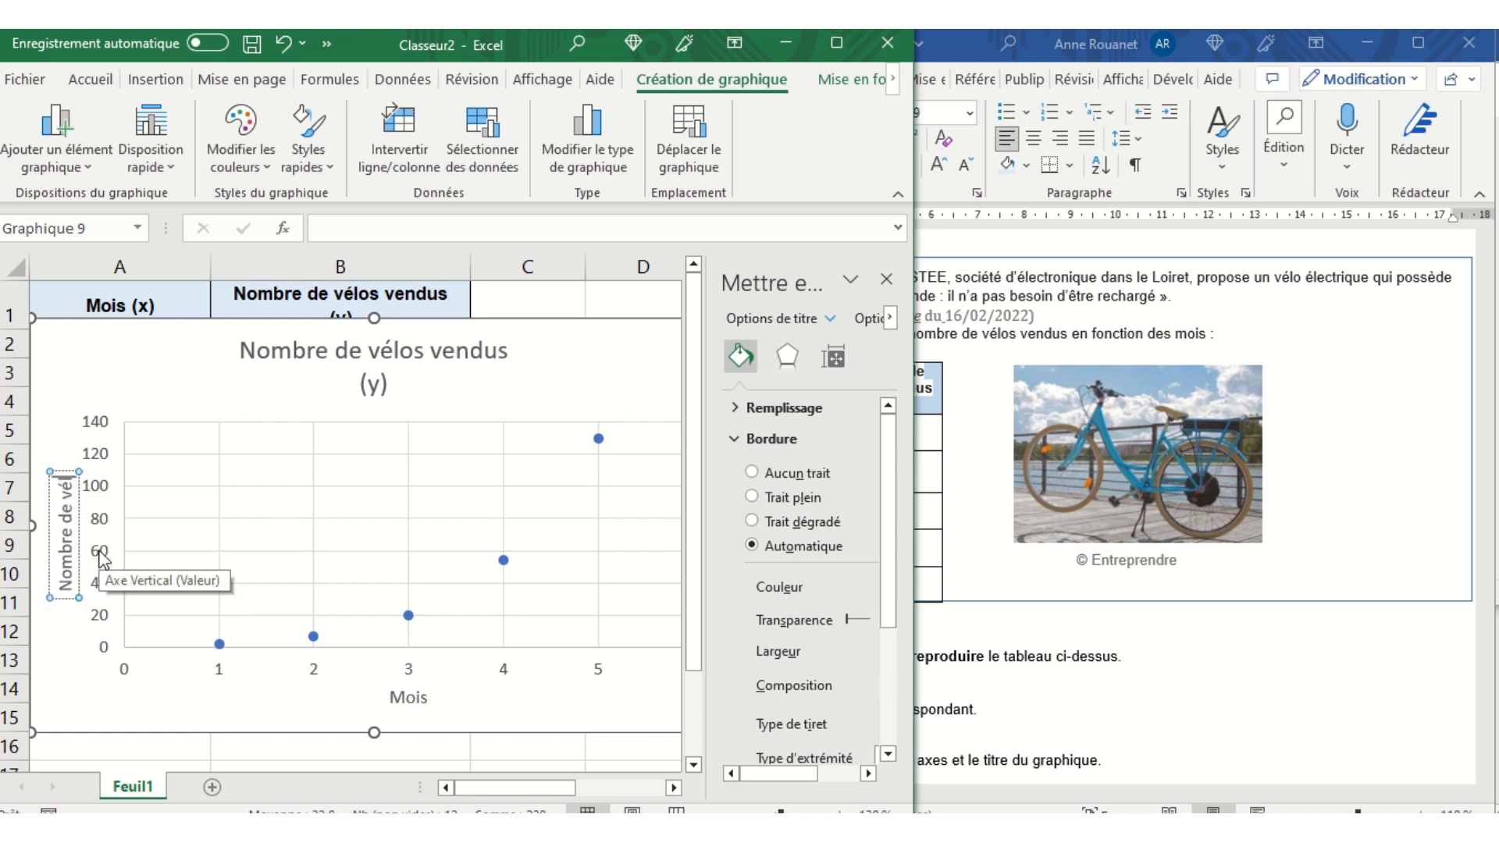
type("os ven")
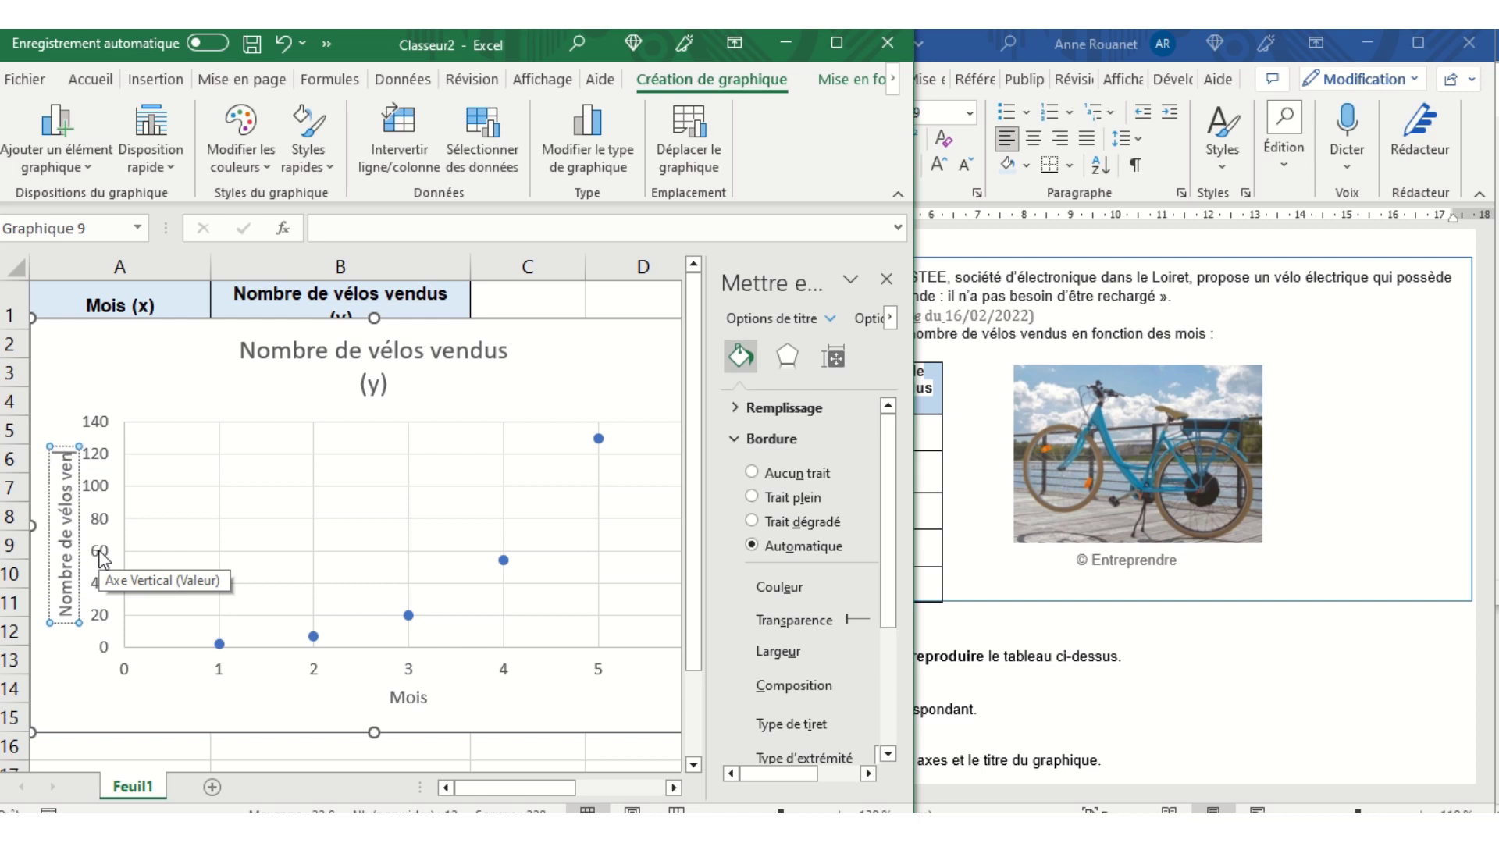
type("dus")
Change the chart title to "Nombre de vélos vendus en fonction du mois" and narrow the formatting pane
left_click(293, 351)
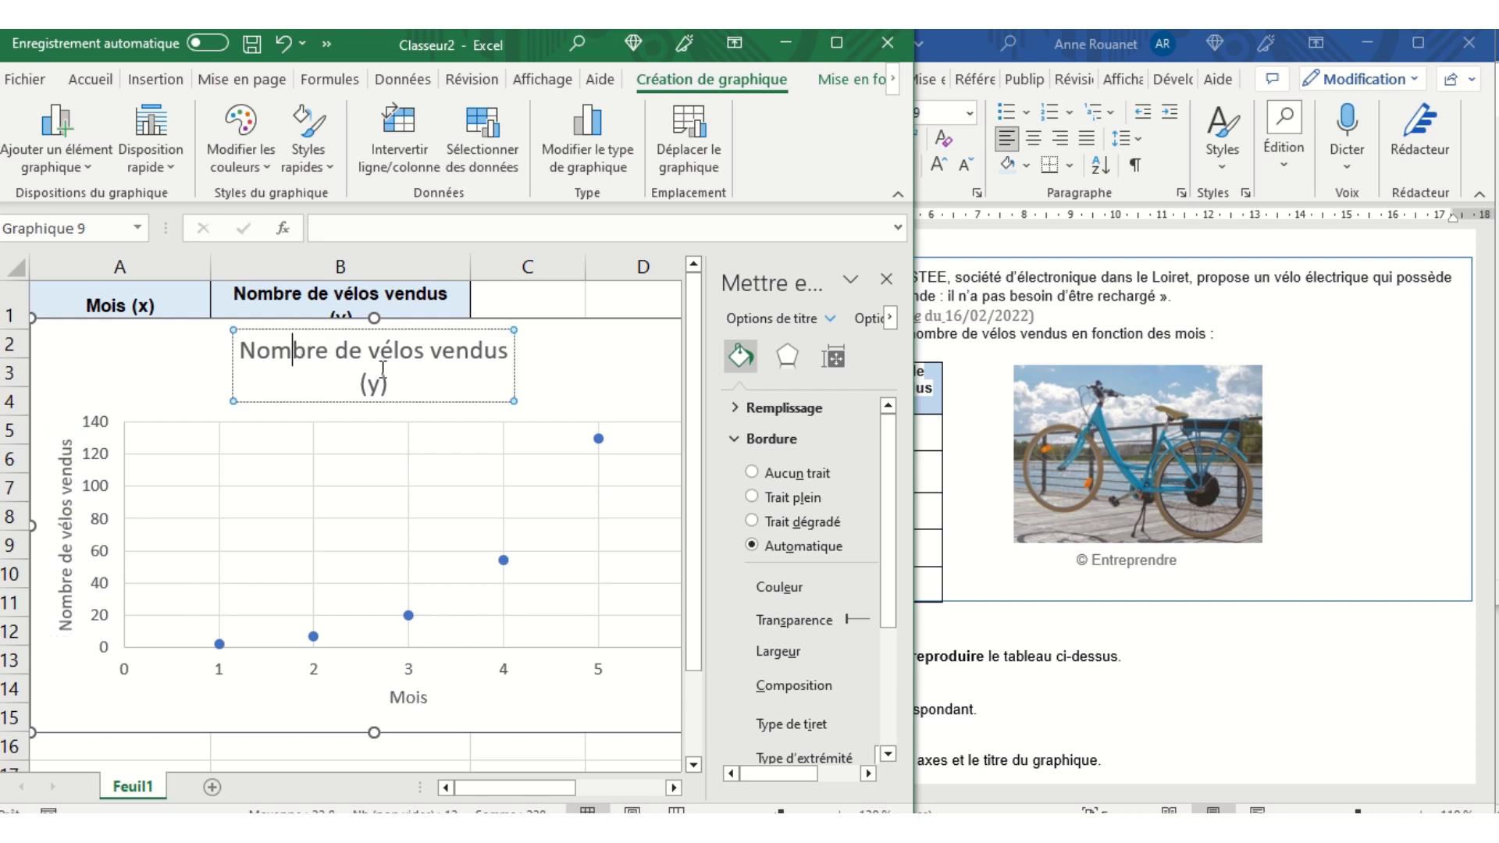
left_click_drag(394, 382, 367, 382)
key("BackSpace")
type("en fonc")
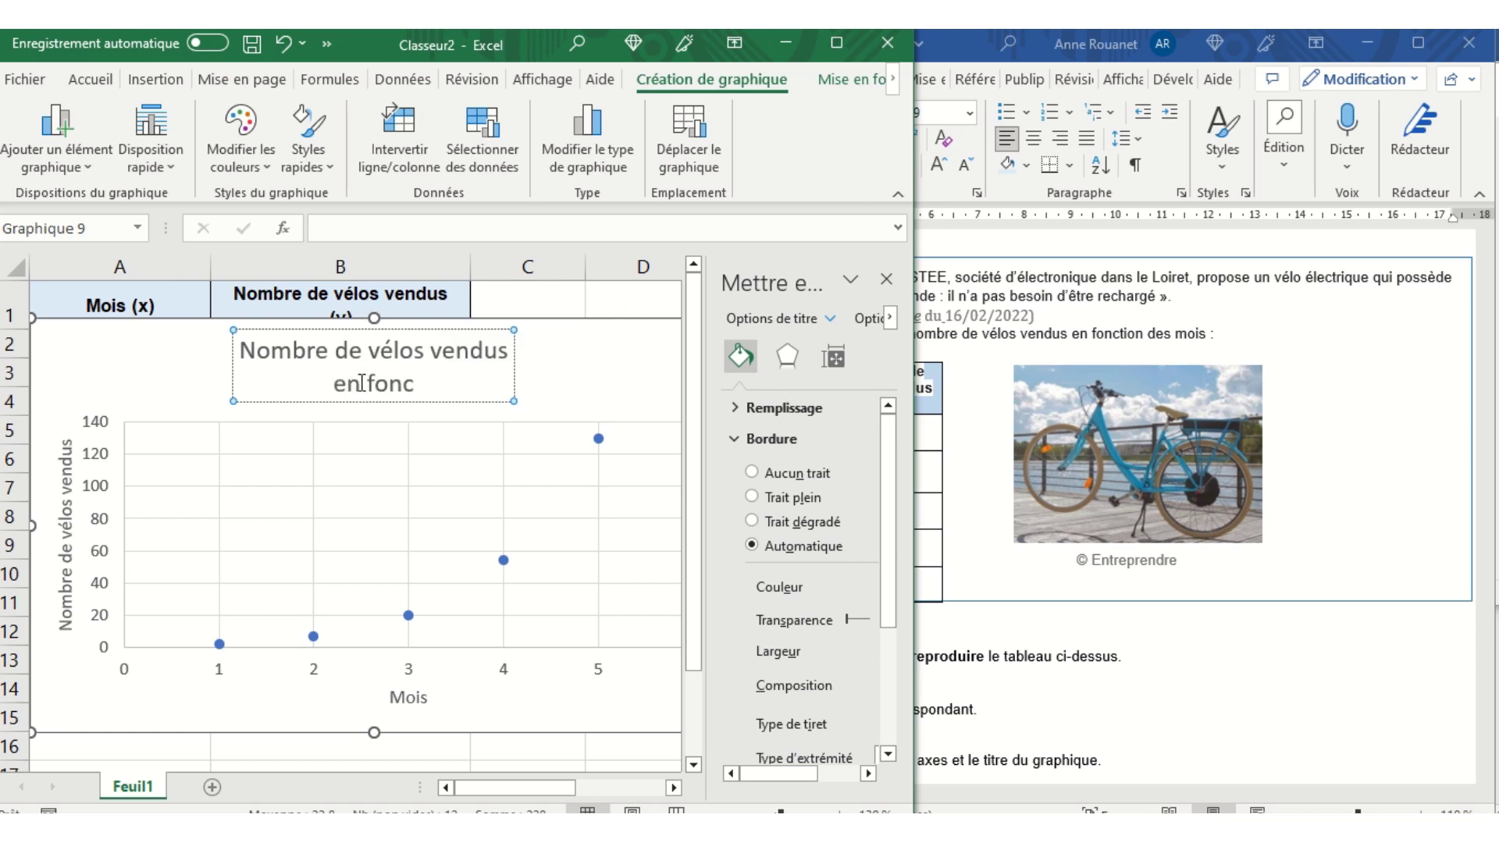
type("tion du mois")
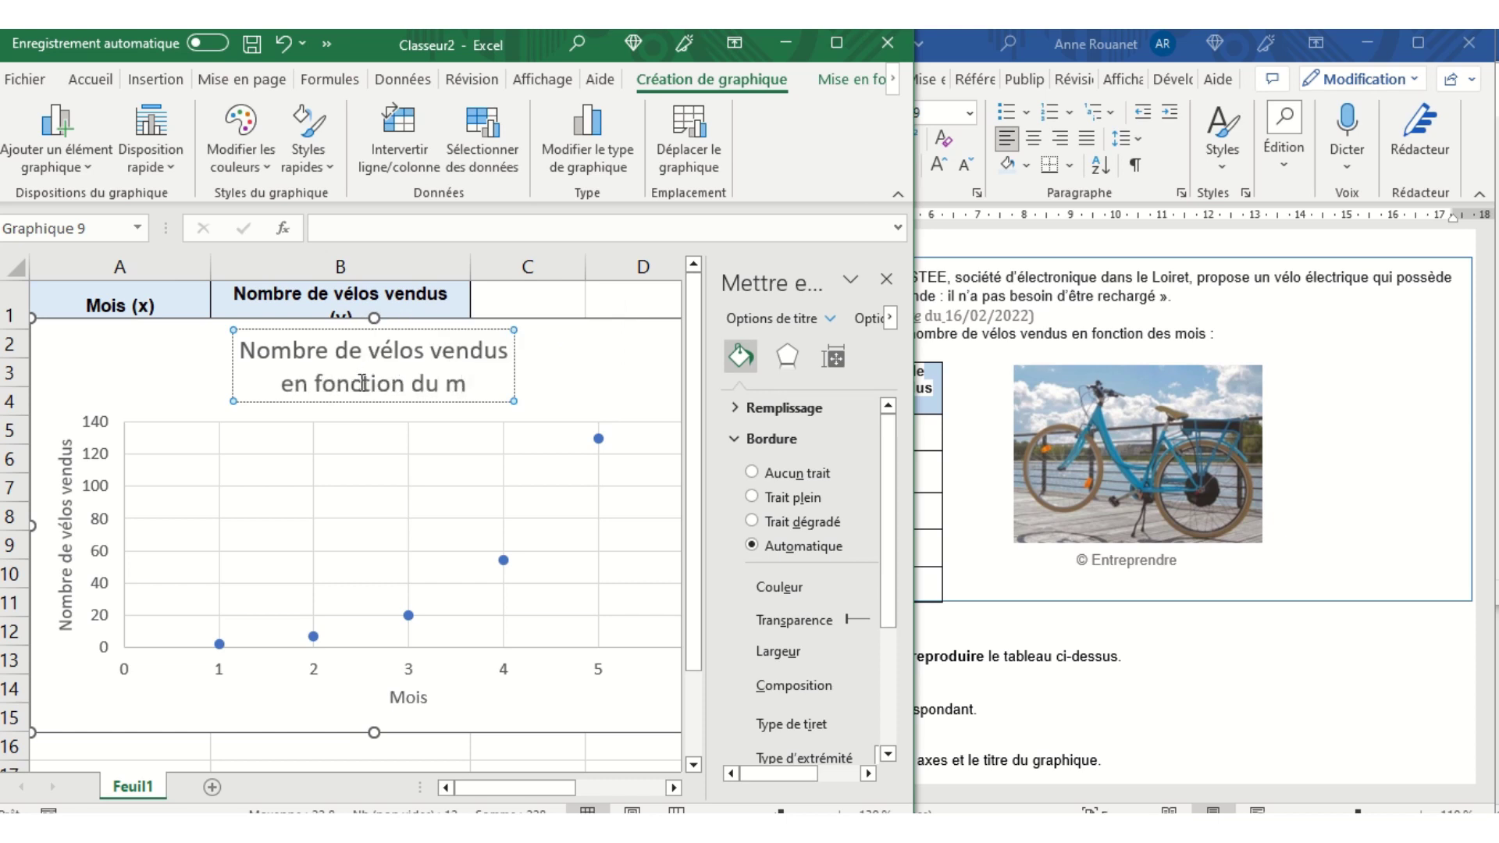
left_click(578, 357)
left_click_drag(706, 419, 775, 460)
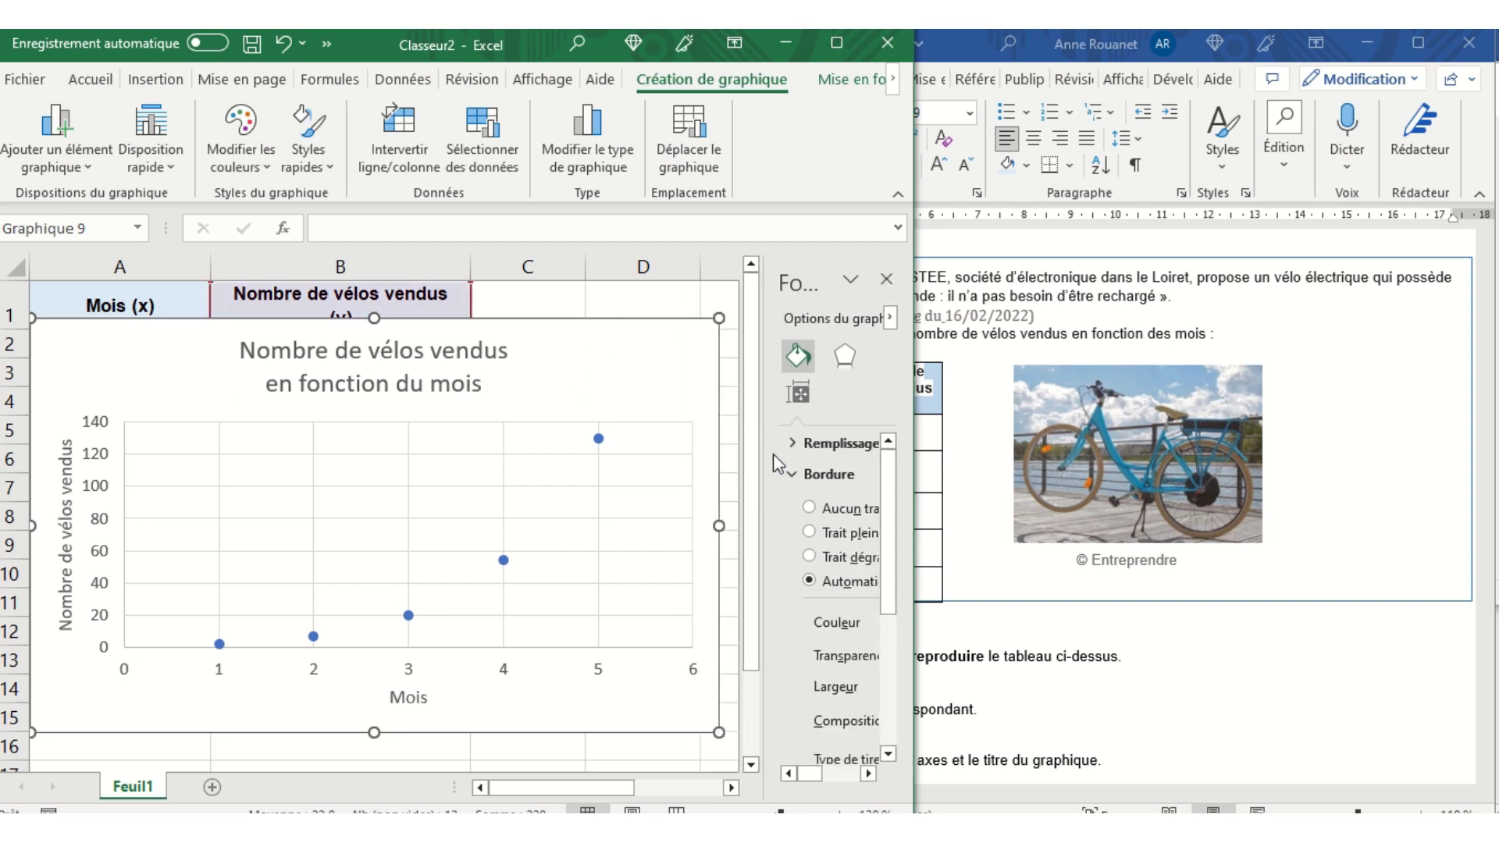
Switch to the Word document to read the trend curve questions of the exercise, and return to the Excel chart
left_click(1115, 699)
scroll(1116, 699, "down", 3)
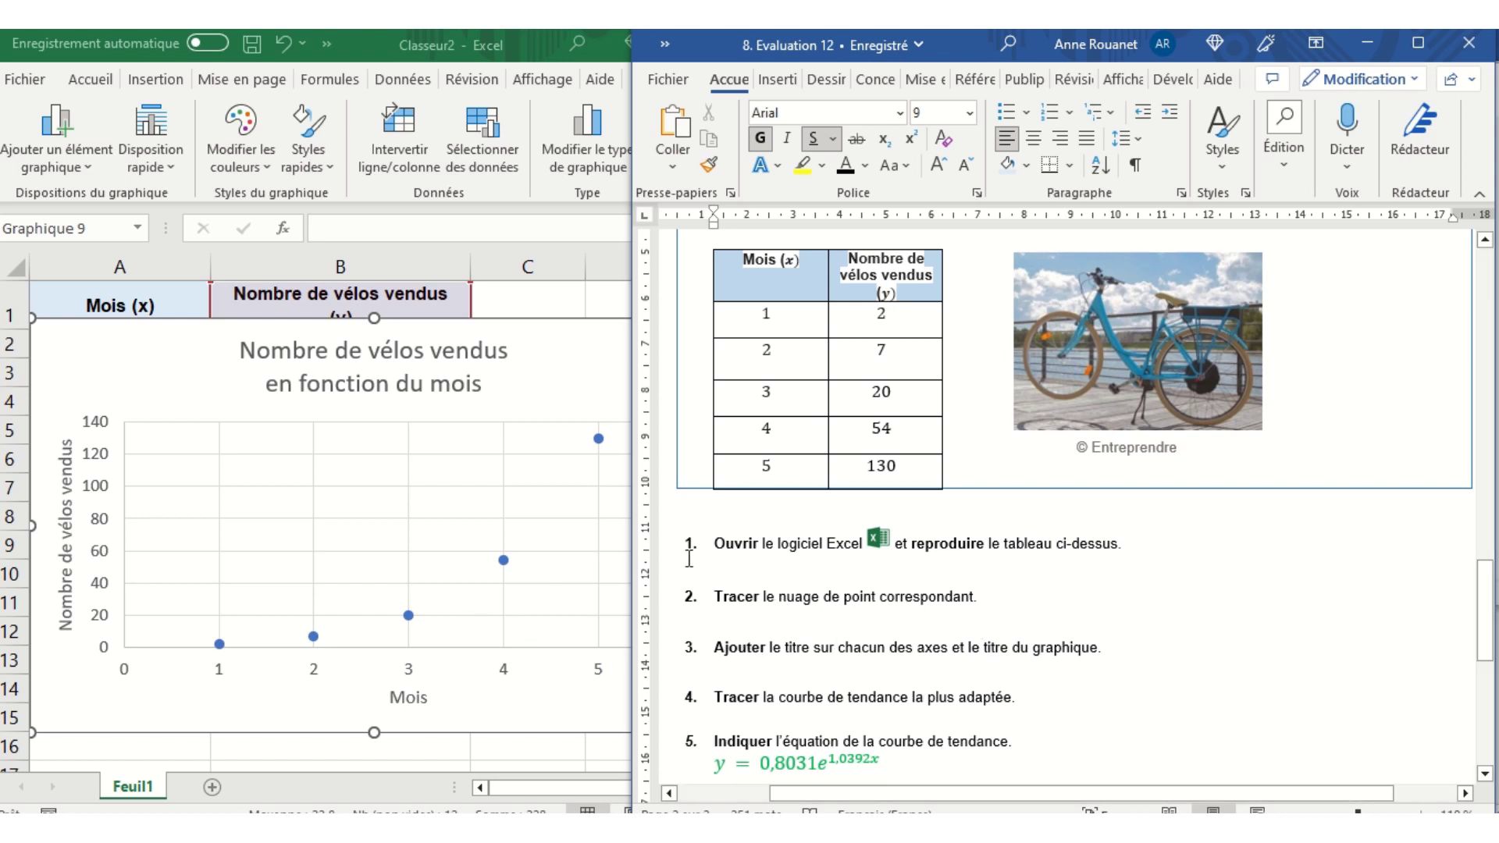
double_click(558, 364)
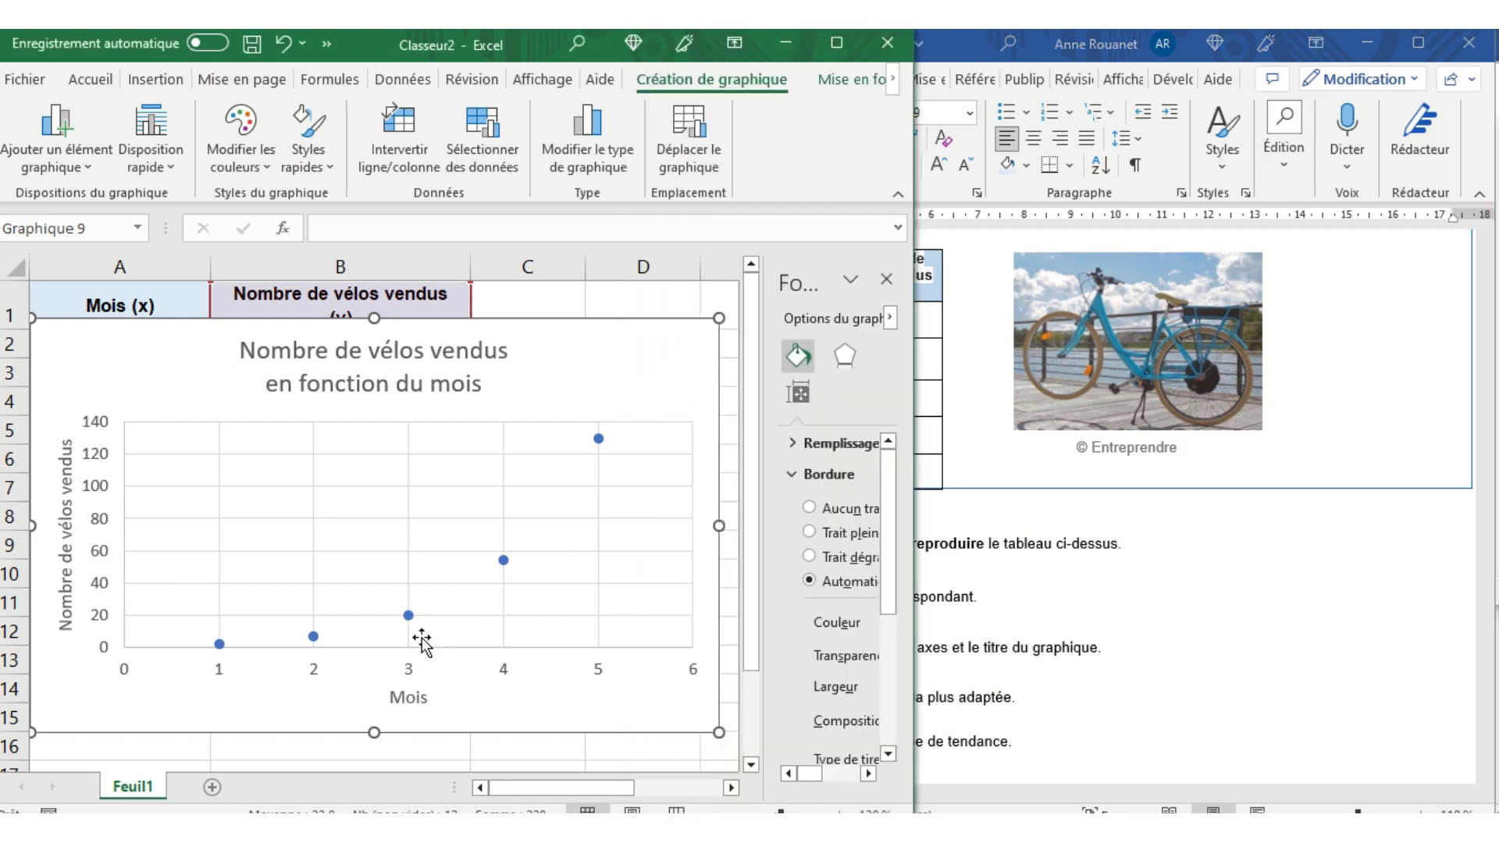
Shrink the chart and move it up over the table, and widen the formatting pane beside it
left_click(408, 616)
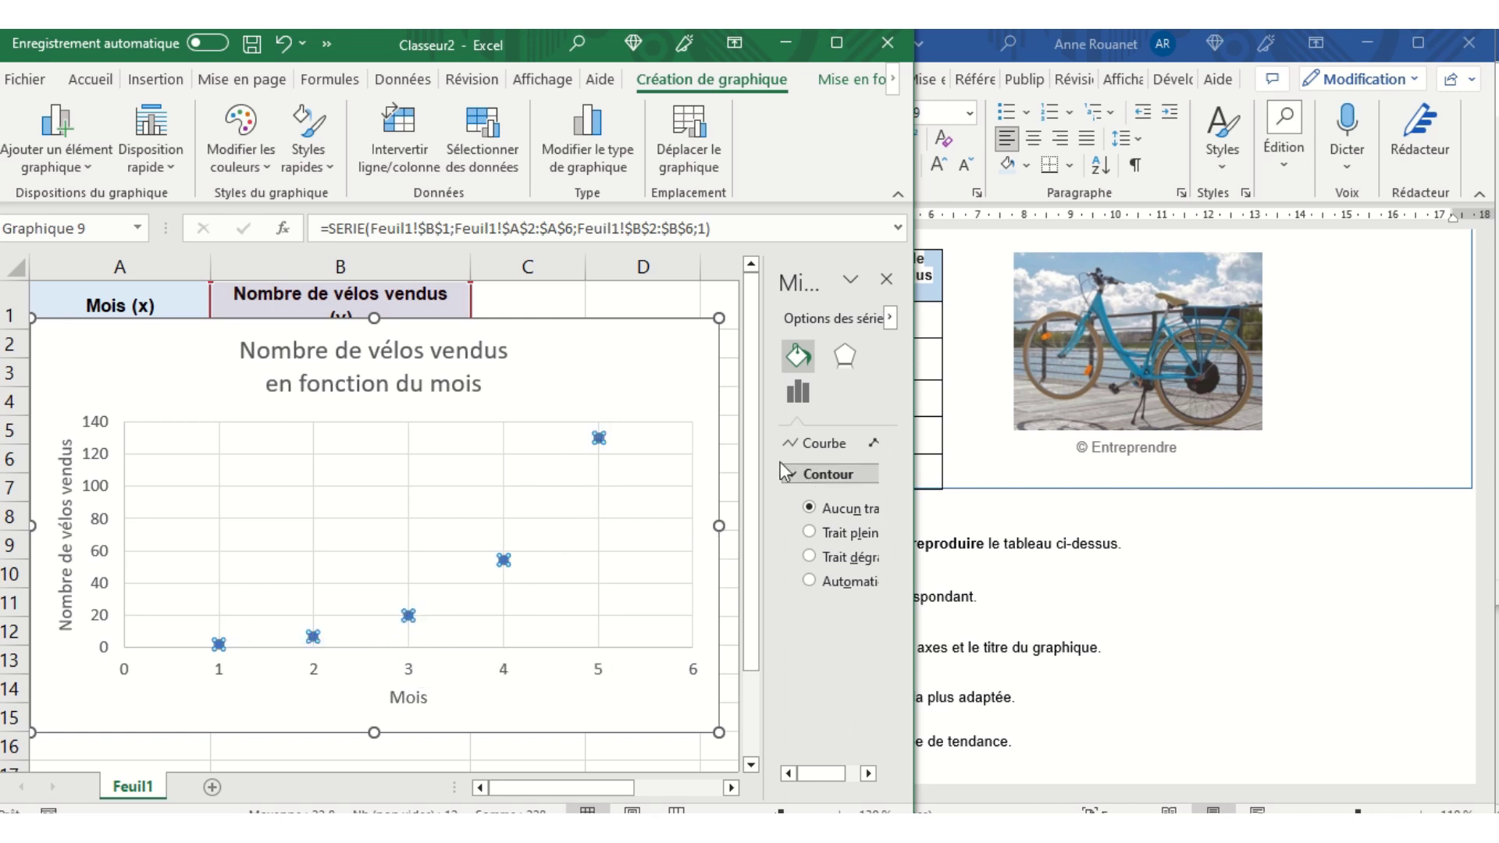
left_click(654, 349)
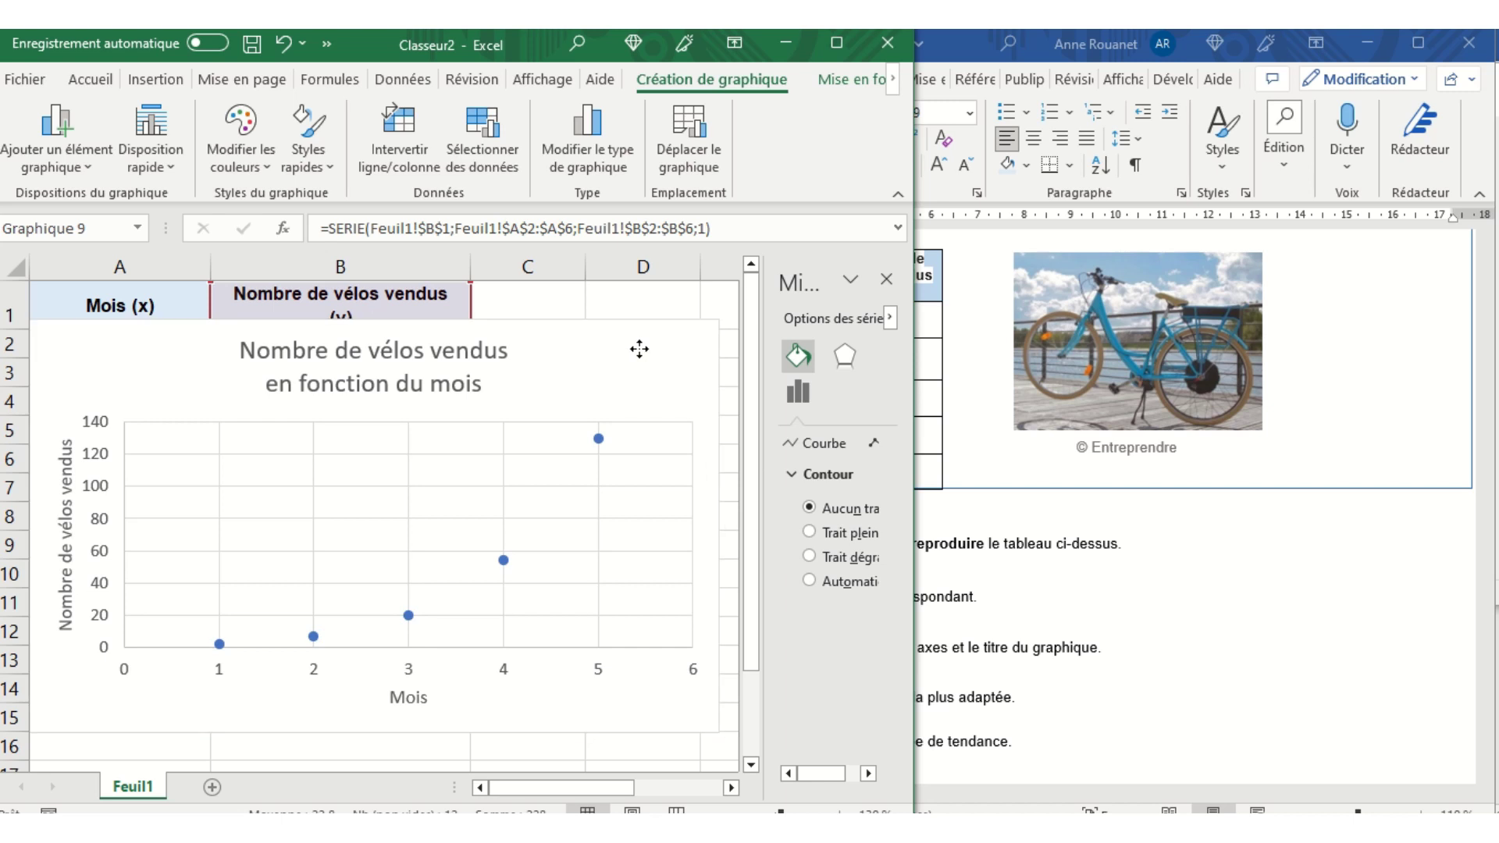
left_click(620, 351)
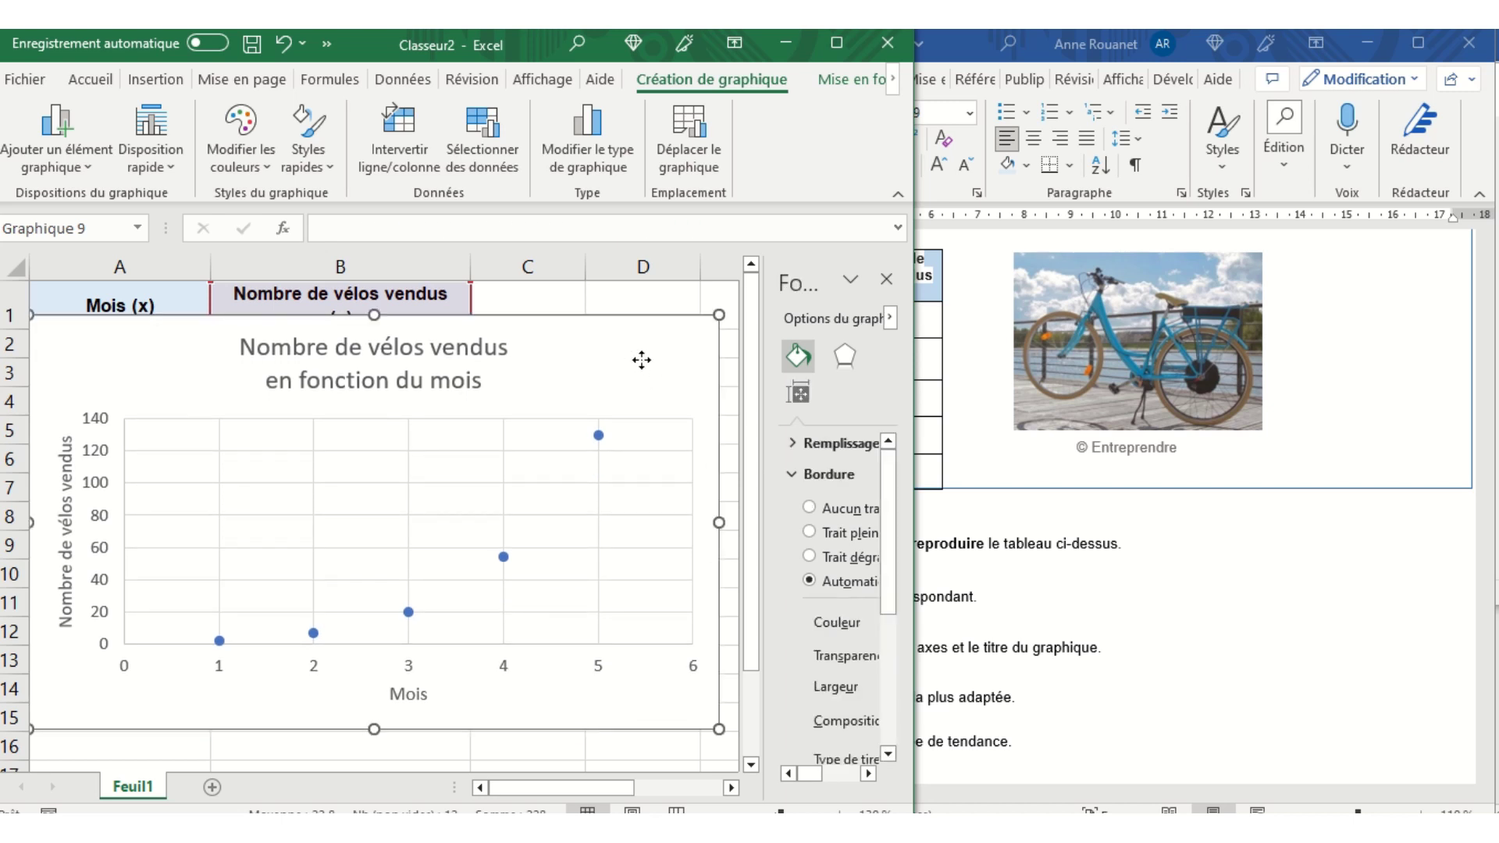
left_click_drag(719, 727, 615, 646)
left_click_drag(529, 359, 499, 333)
left_click_drag(764, 421, 650, 420)
Add a trendline (courbe de tendance) to the chart's data points
left_click(357, 518)
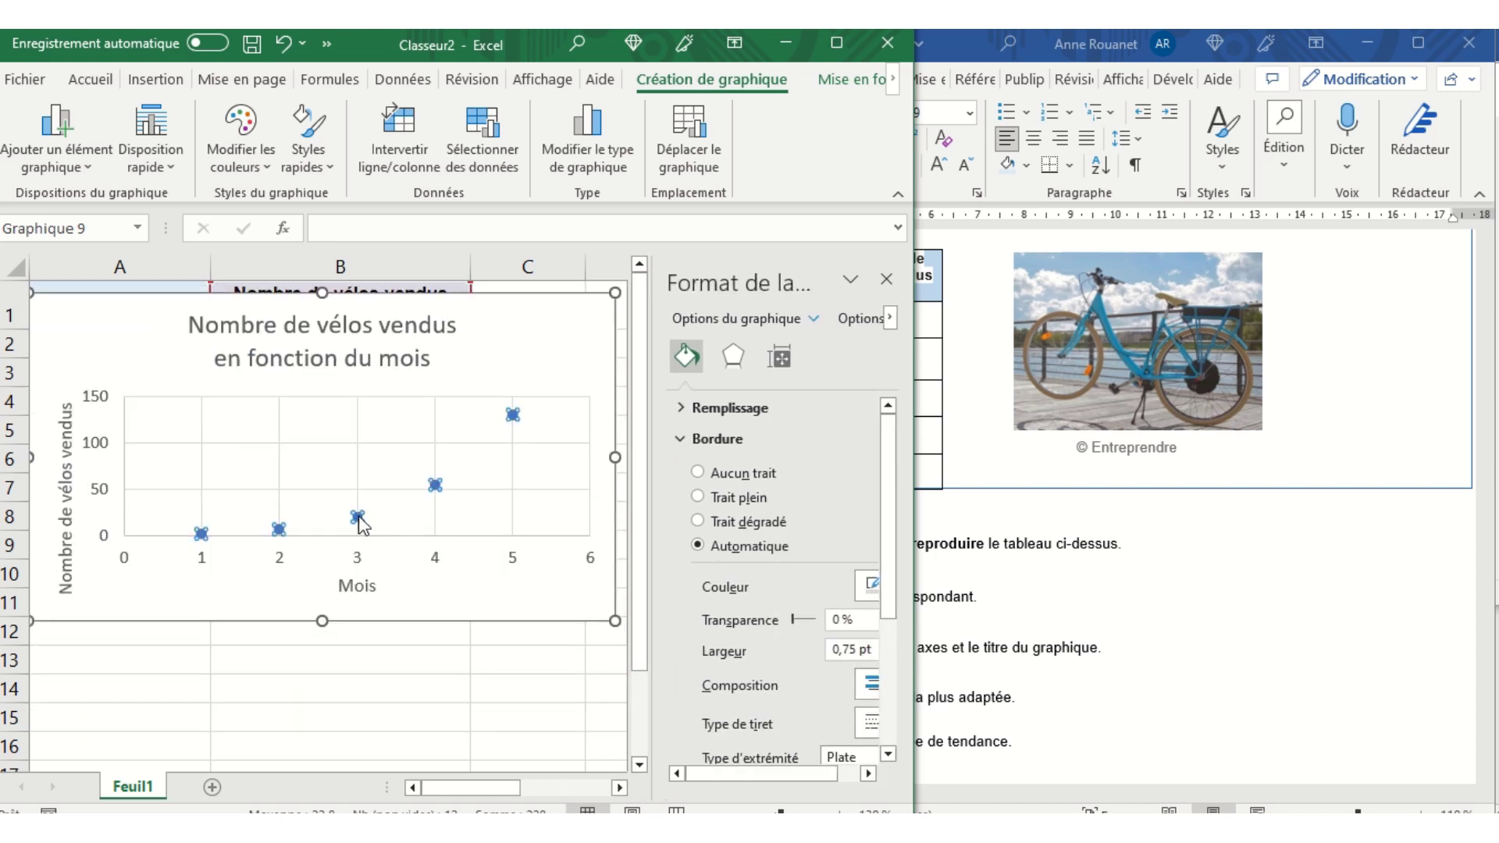
right_click(357, 518)
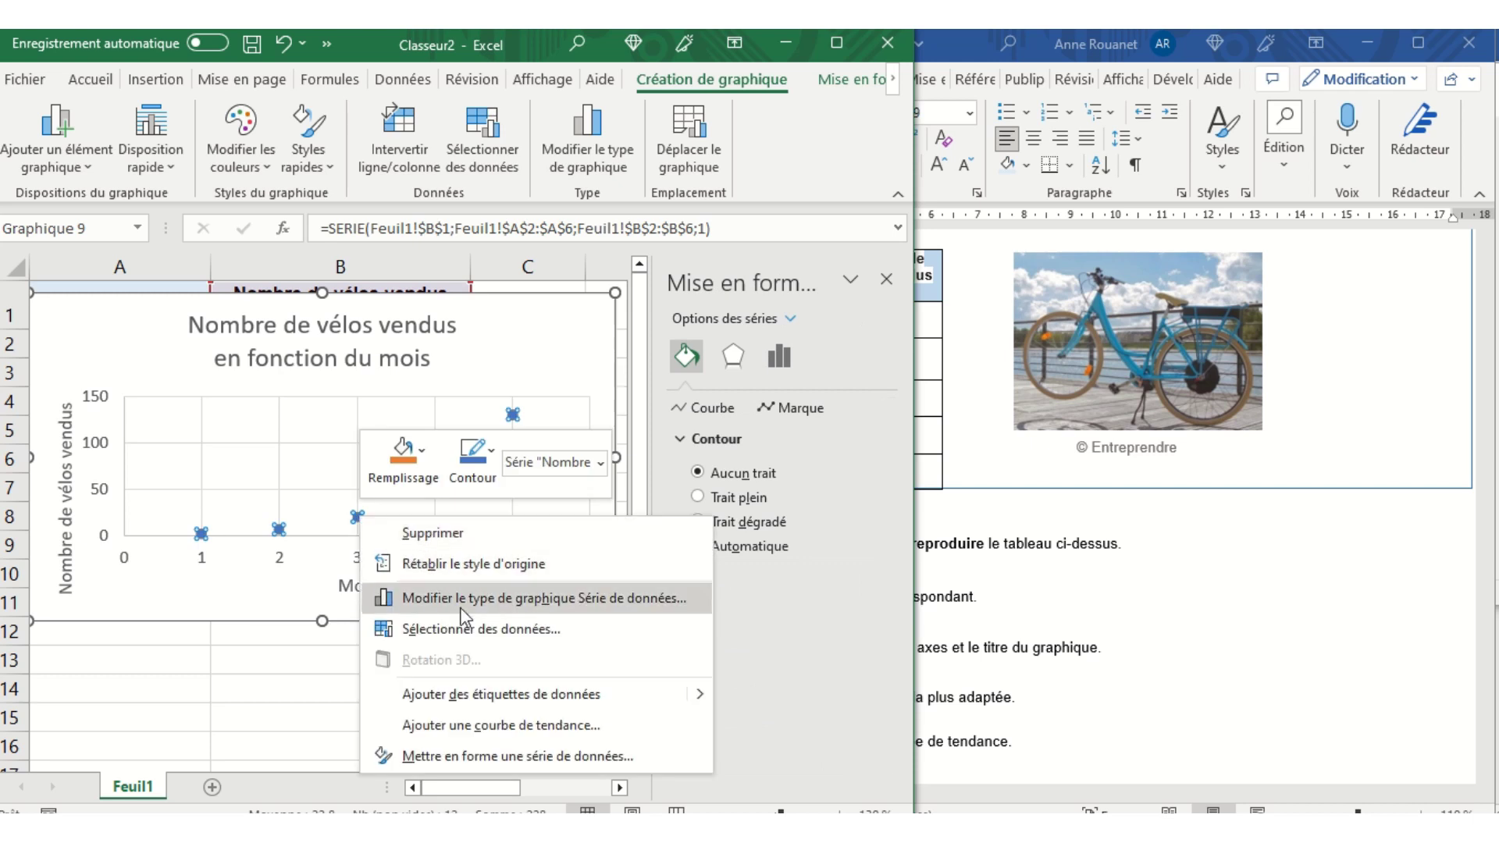
left_click(533, 725)
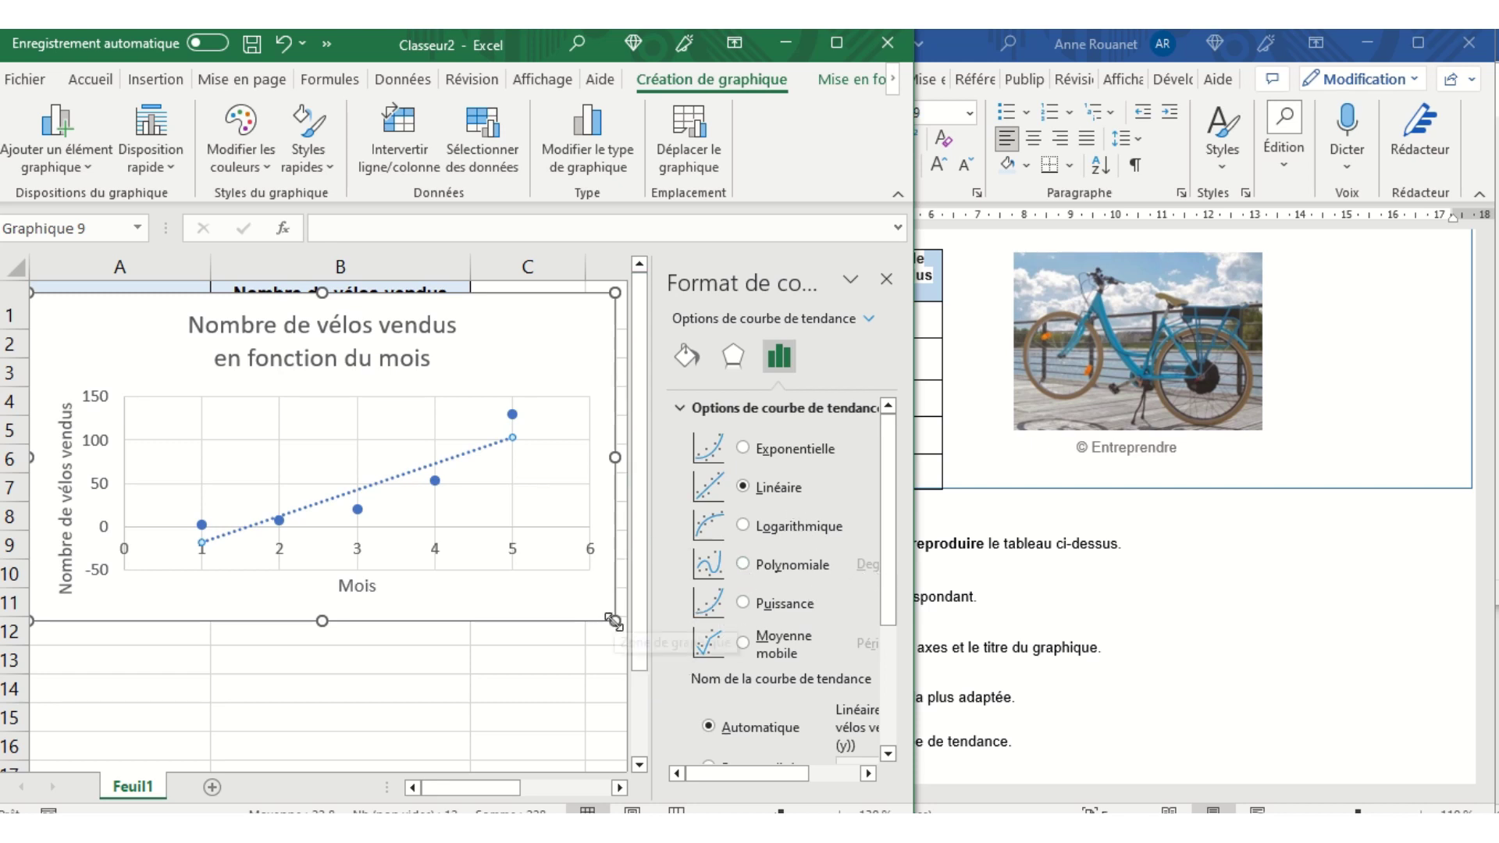
Display the trendline's equation and its coefficient of determination (R²) on the chart
scroll(821, 526, "down", 1)
scroll(821, 526, "up", 1)
scroll(812, 528, "down", 5)
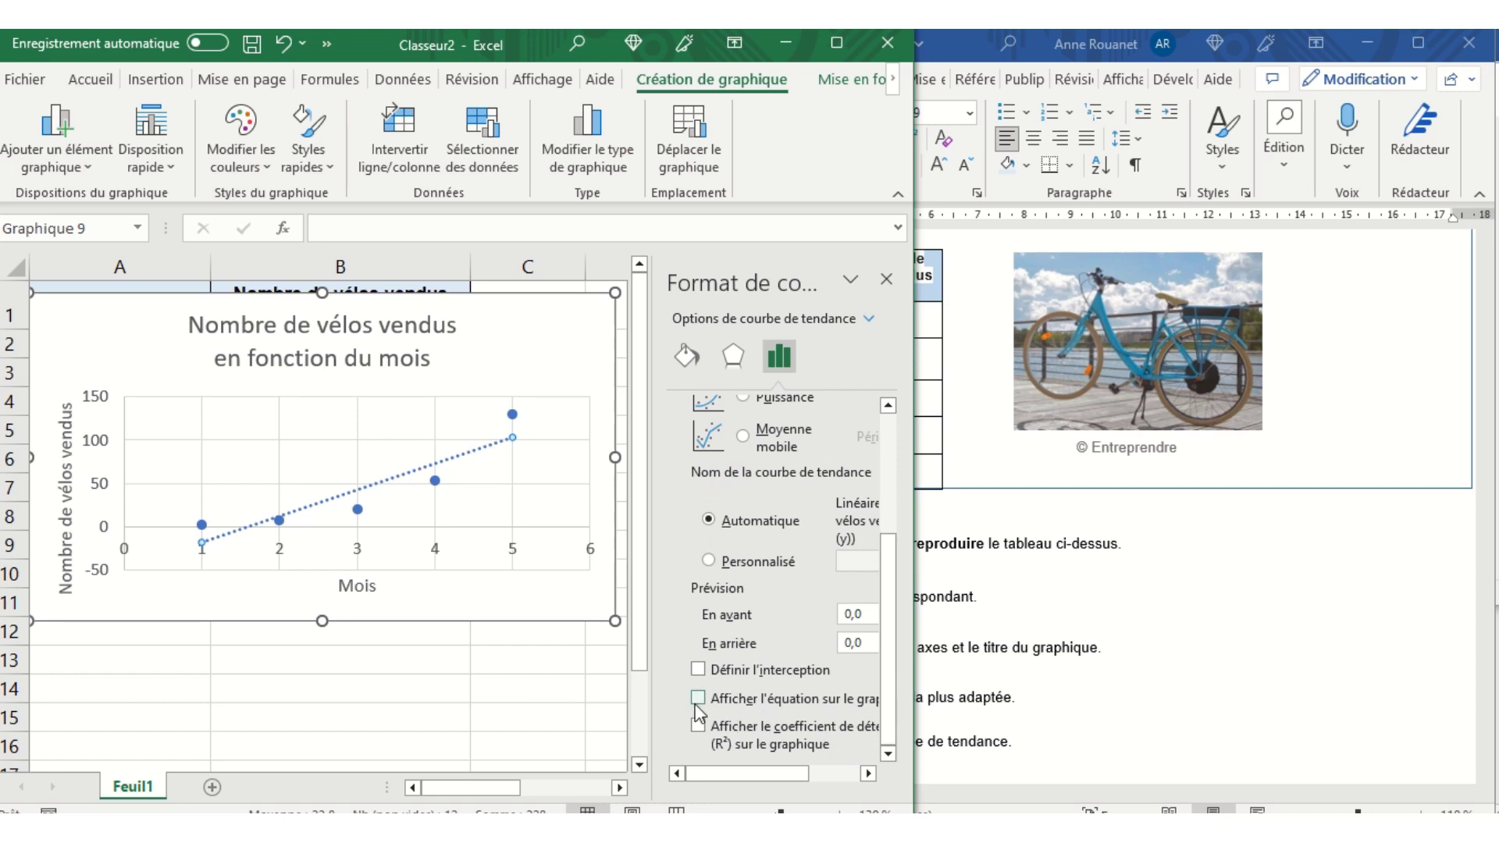
left_click(698, 698)
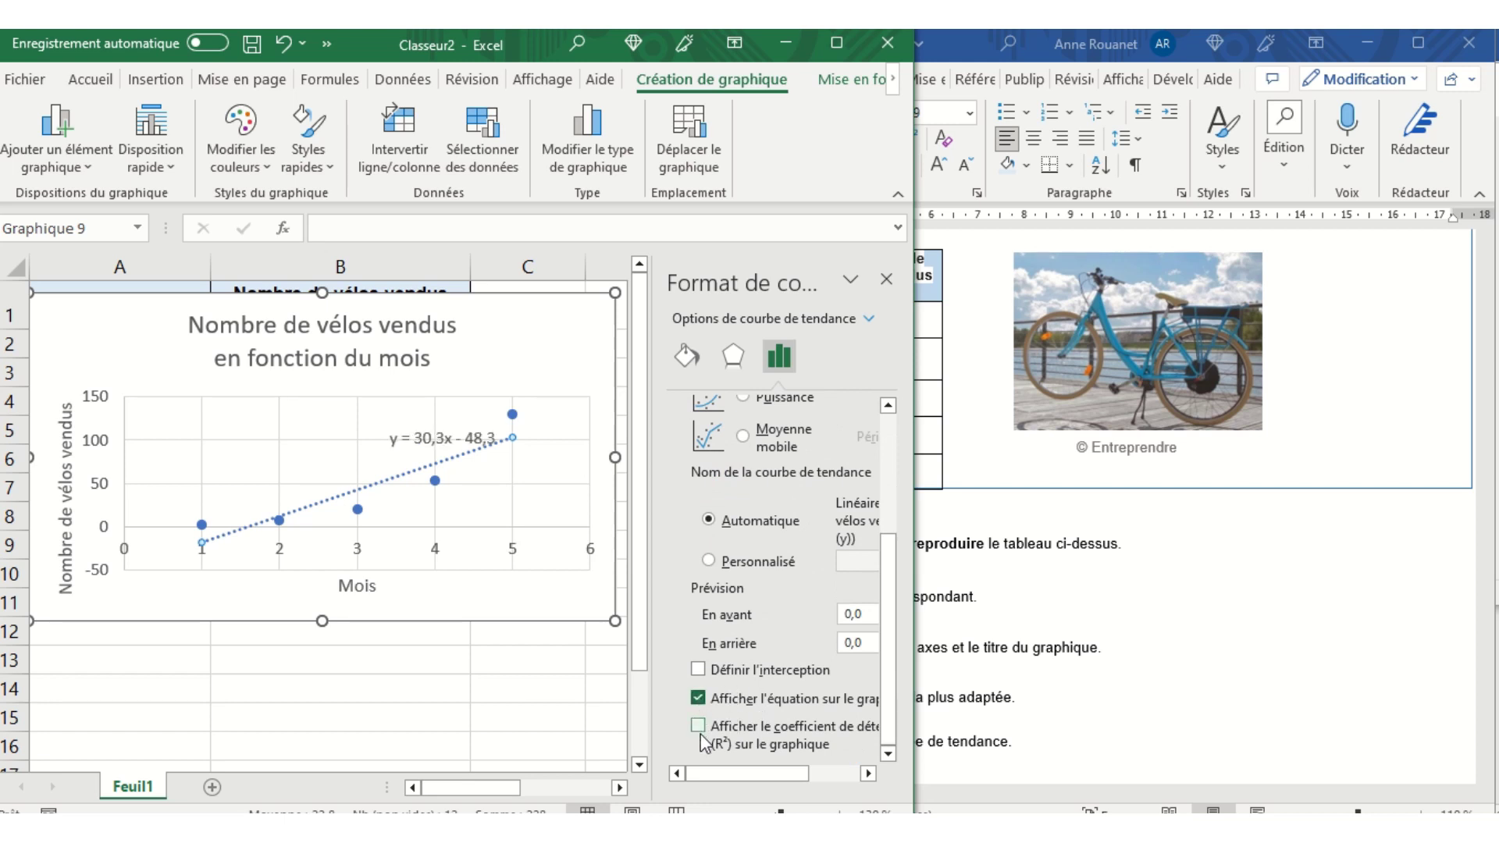
left_click(698, 727)
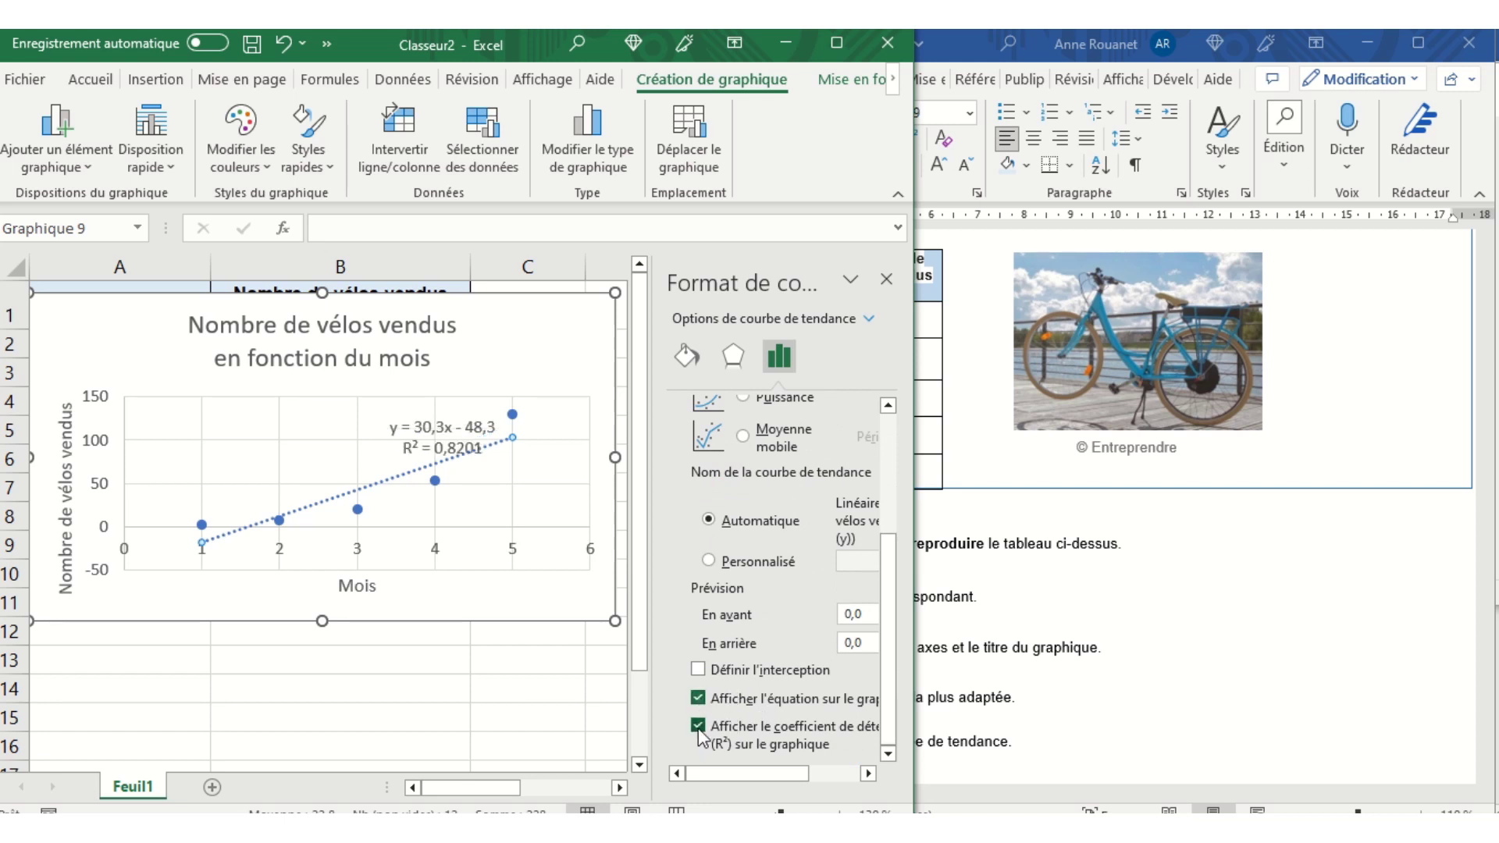
Compare the exponential, logarithmic and polynomial trendline types on the chart and keep Exponentielle
scroll(719, 607, "up", 3)
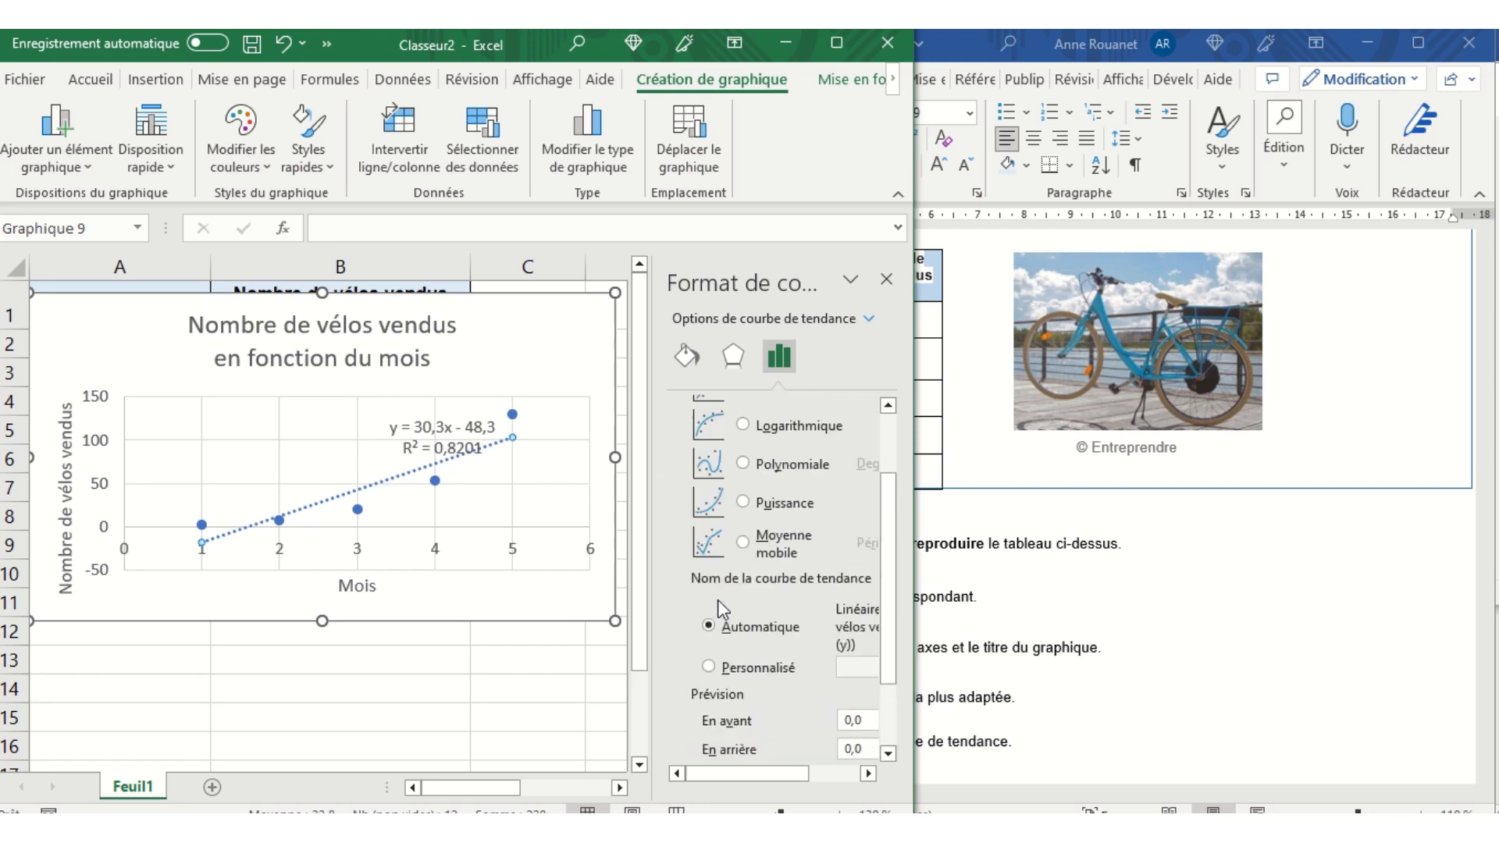
scroll(719, 601, "up", 3)
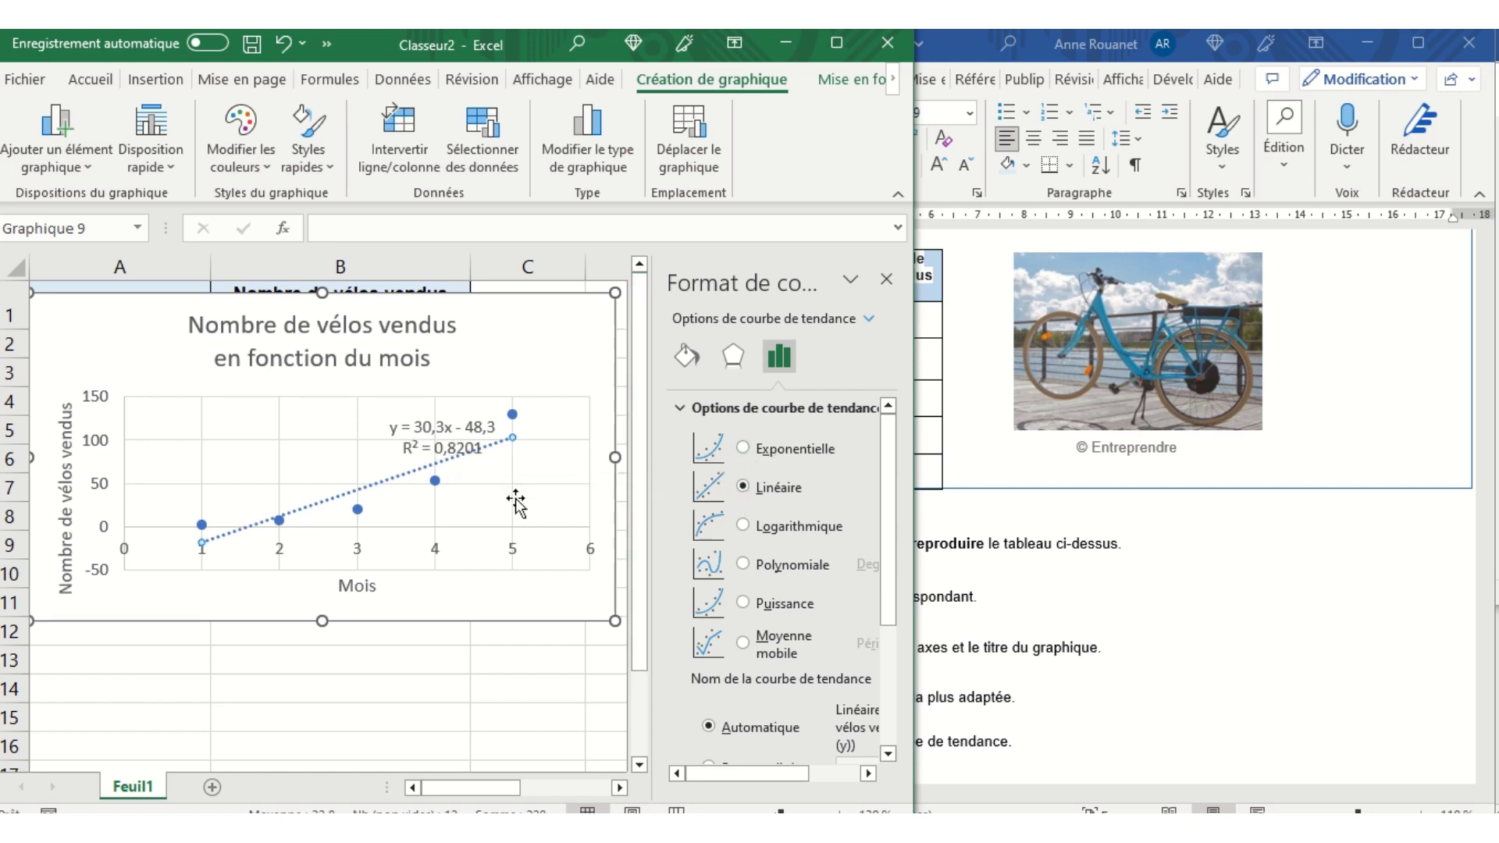
left_click(744, 451)
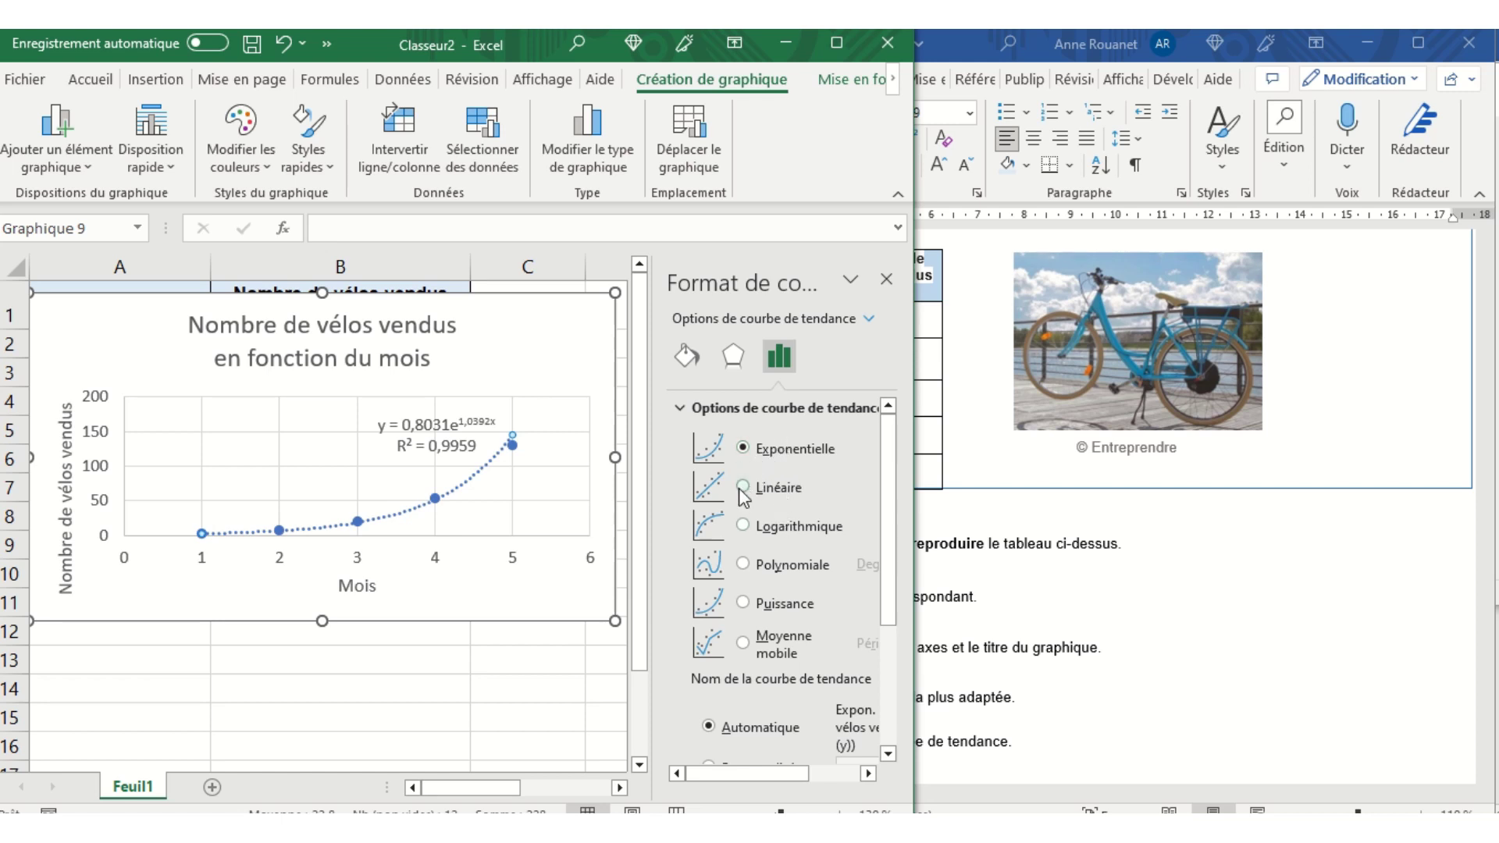
left_click(744, 526)
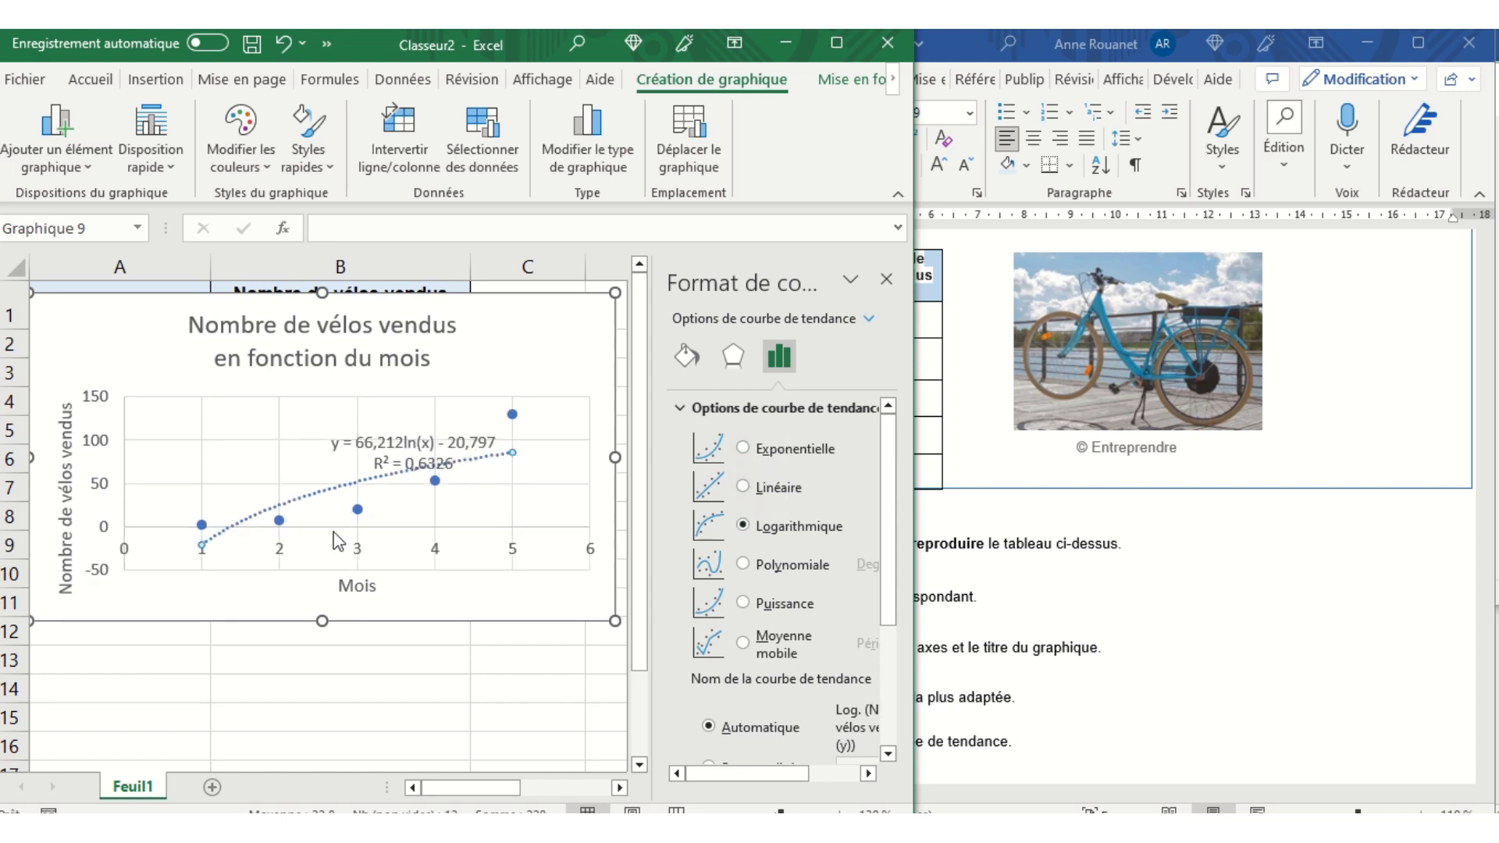
left_click(743, 565)
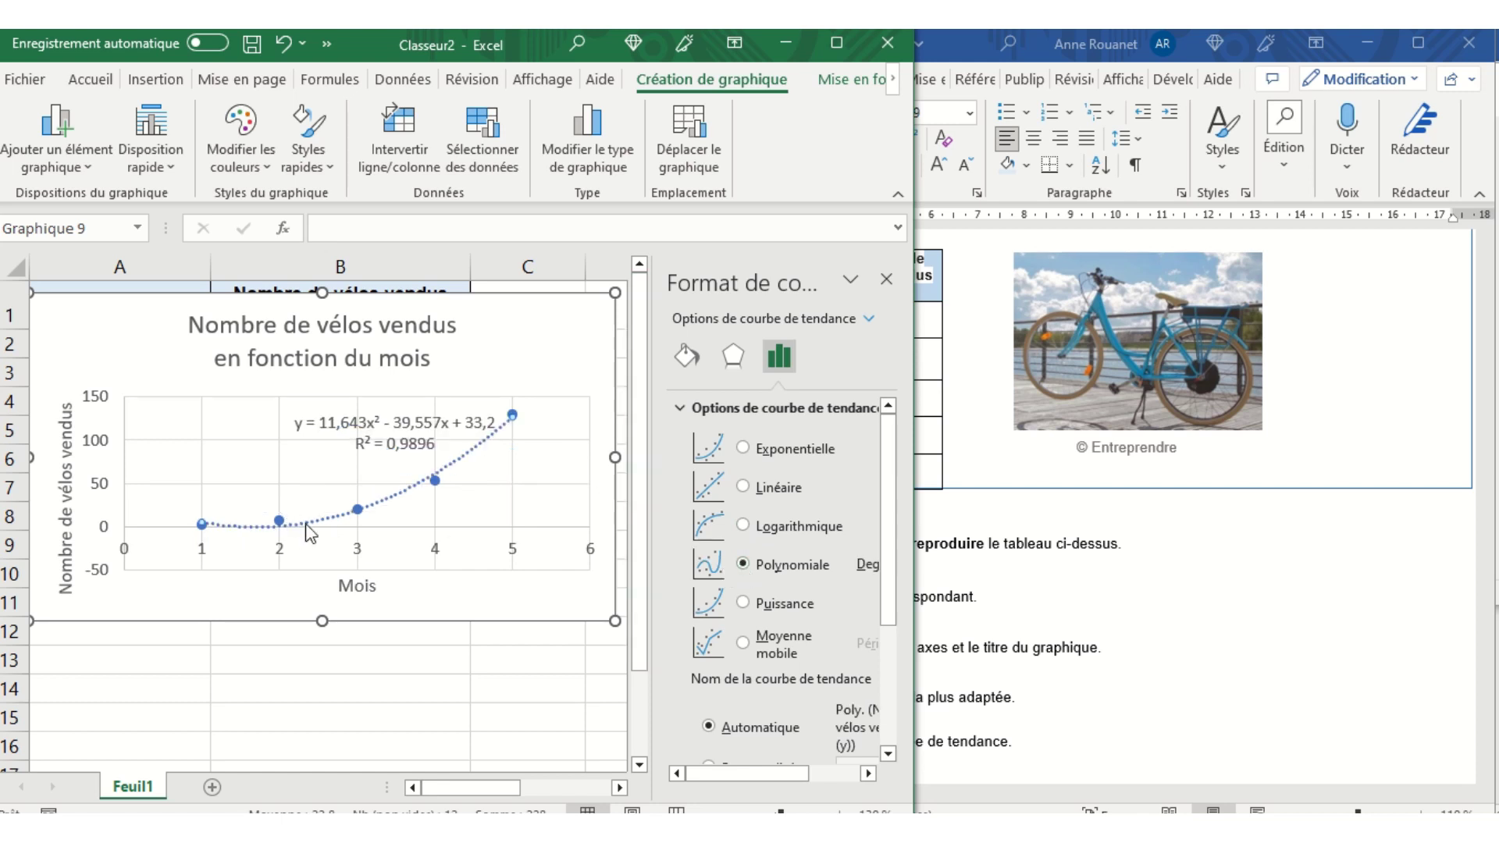
left_click(743, 450)
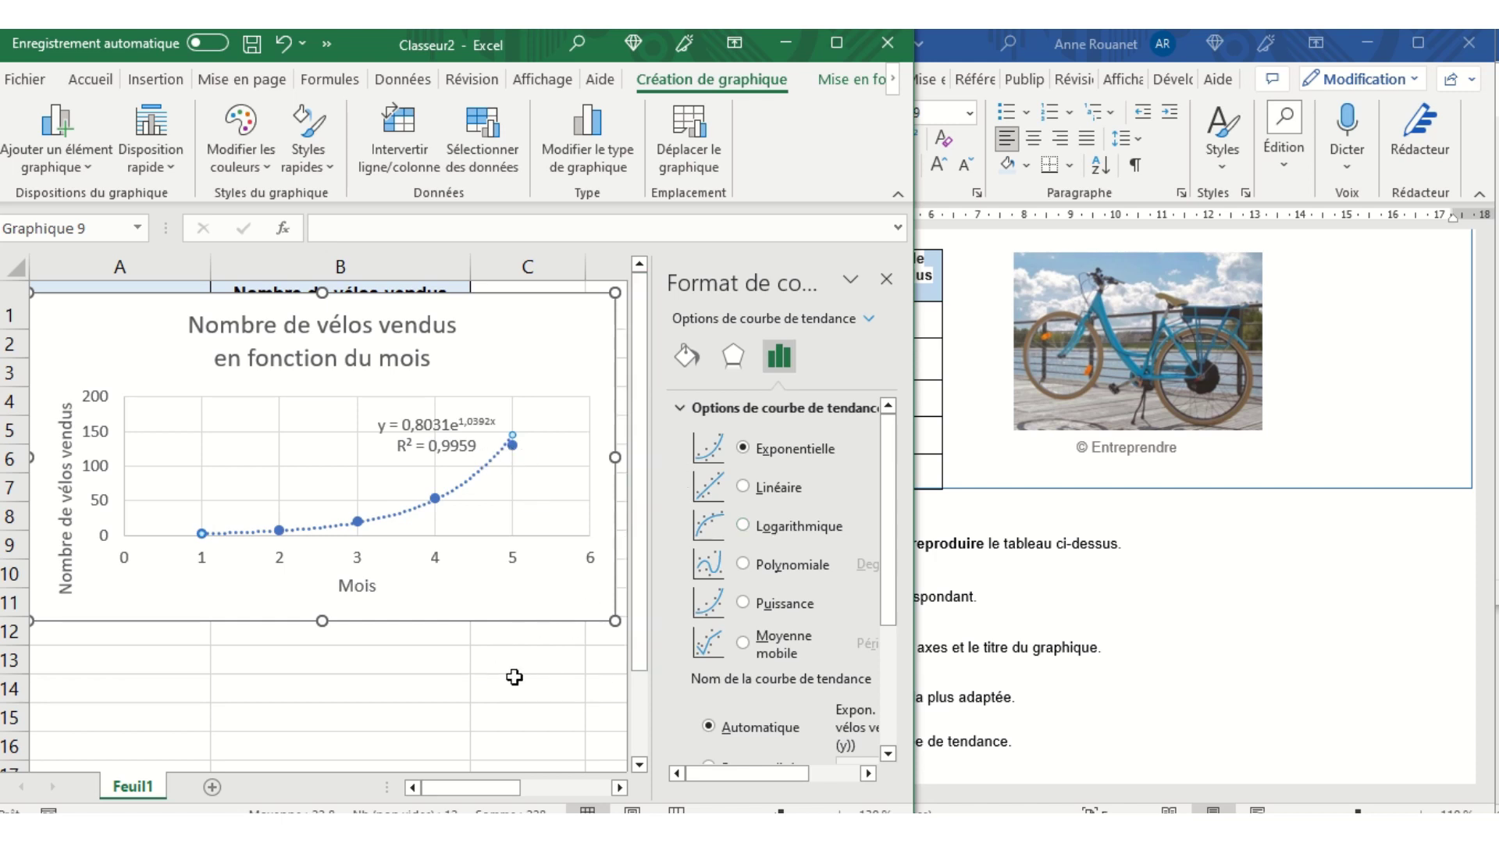
Deselect the chart, switch to the Word exercise sheet and examine questions 5 to 7 with their answers
left_click(516, 707)
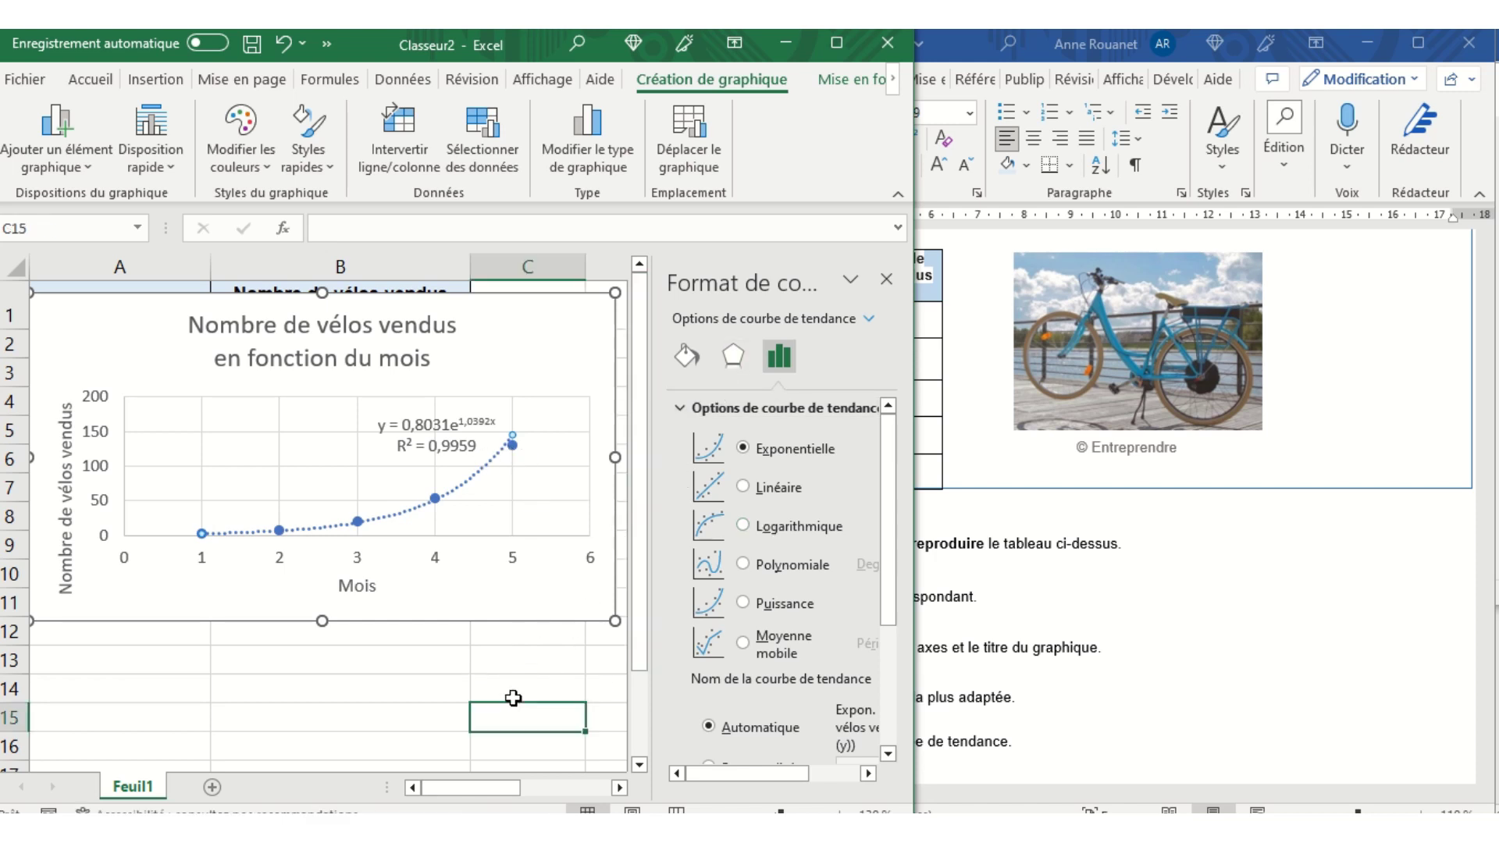
left_click(1171, 663)
scroll(1041, 565, "down", 1)
scroll(1041, 565, "down", 5)
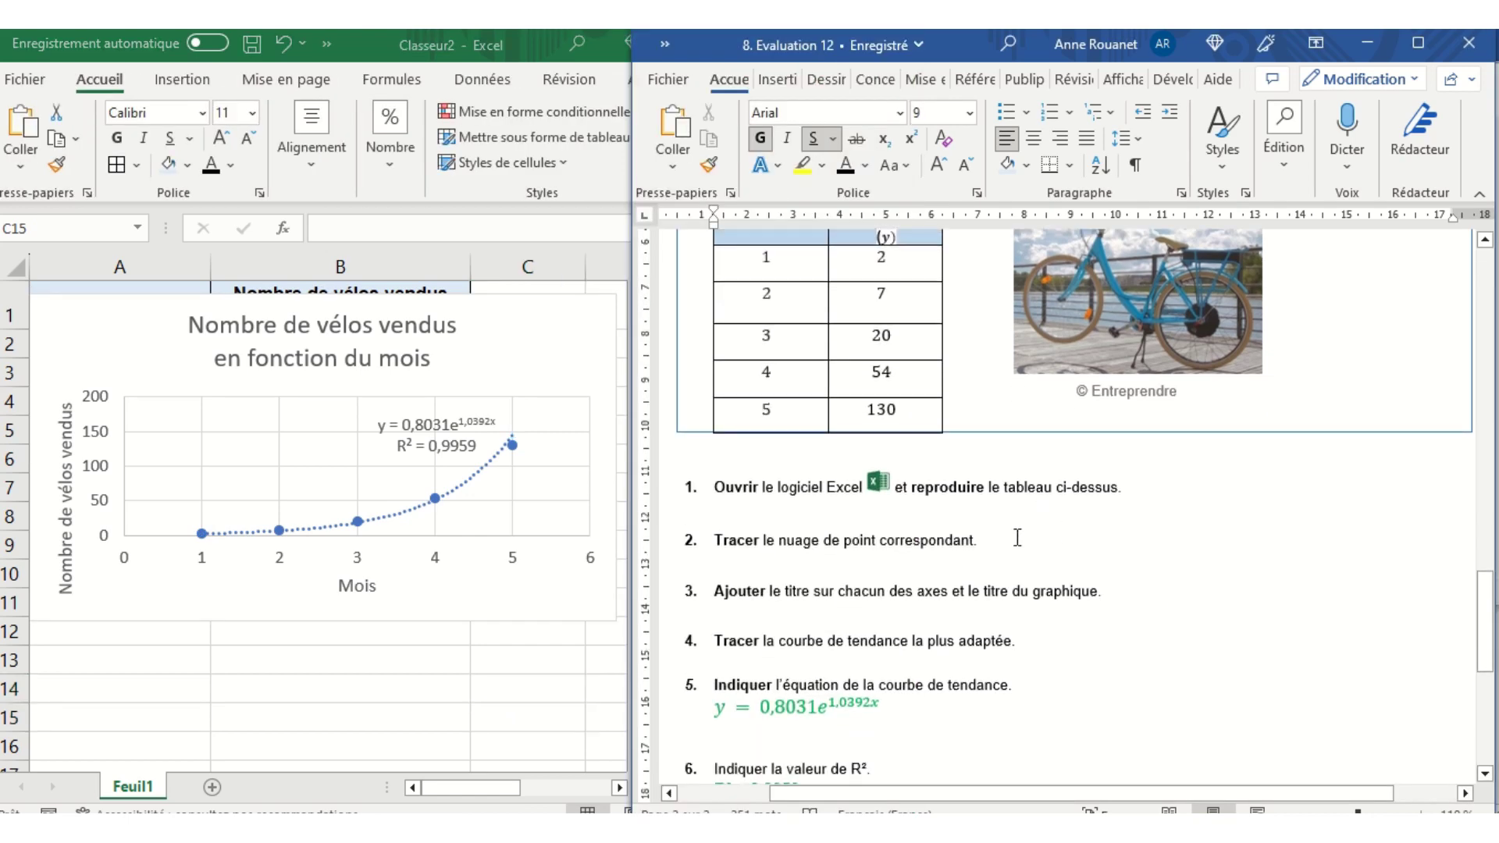
scroll(740, 602, "down", 1)
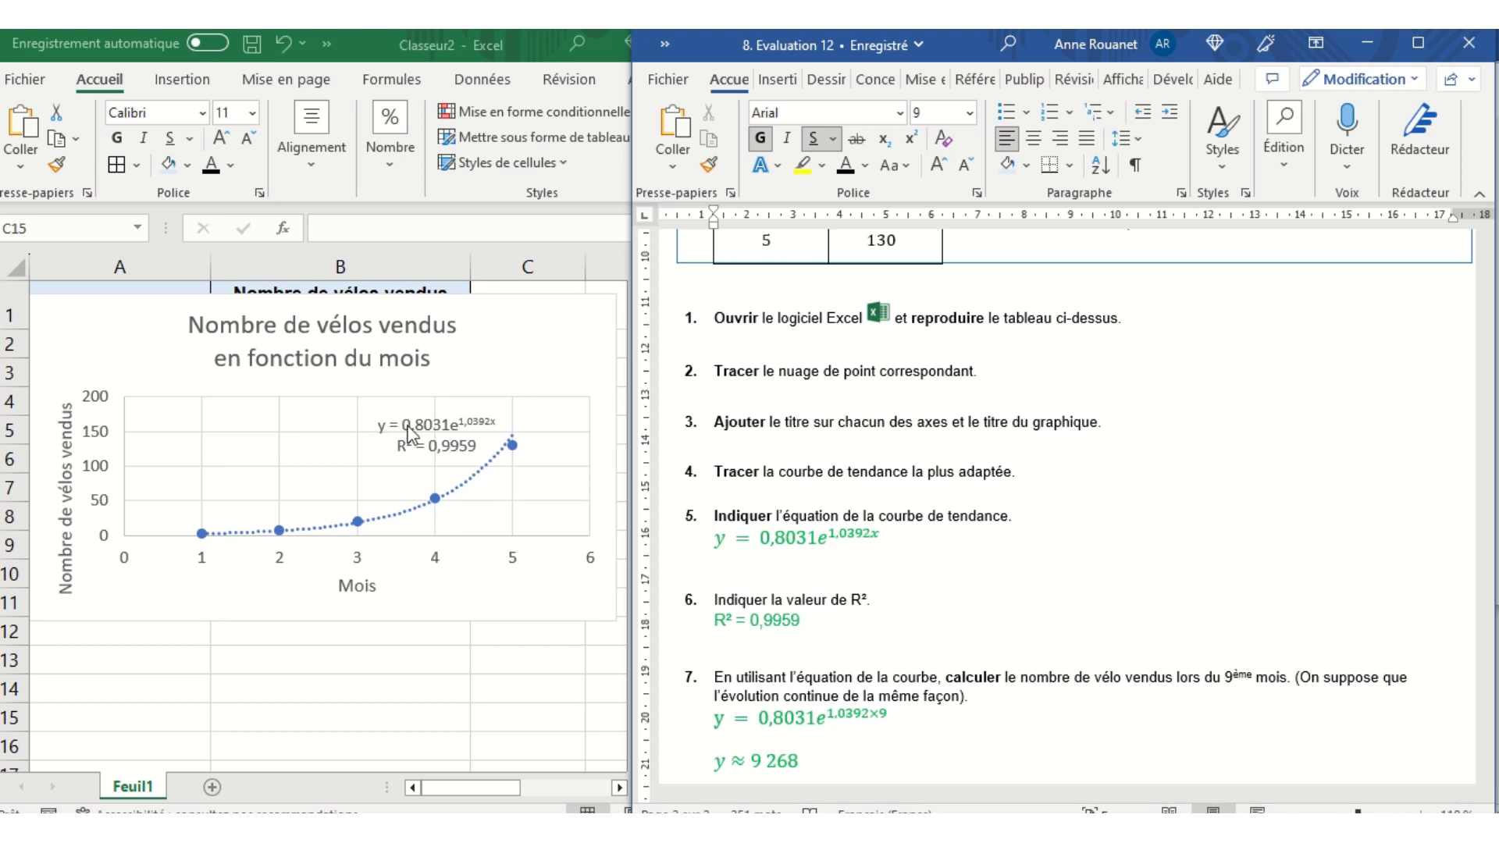
Switch to Excel and select the equation line inside the trendline label on the chart
left_click(380, 430)
left_click(379, 428)
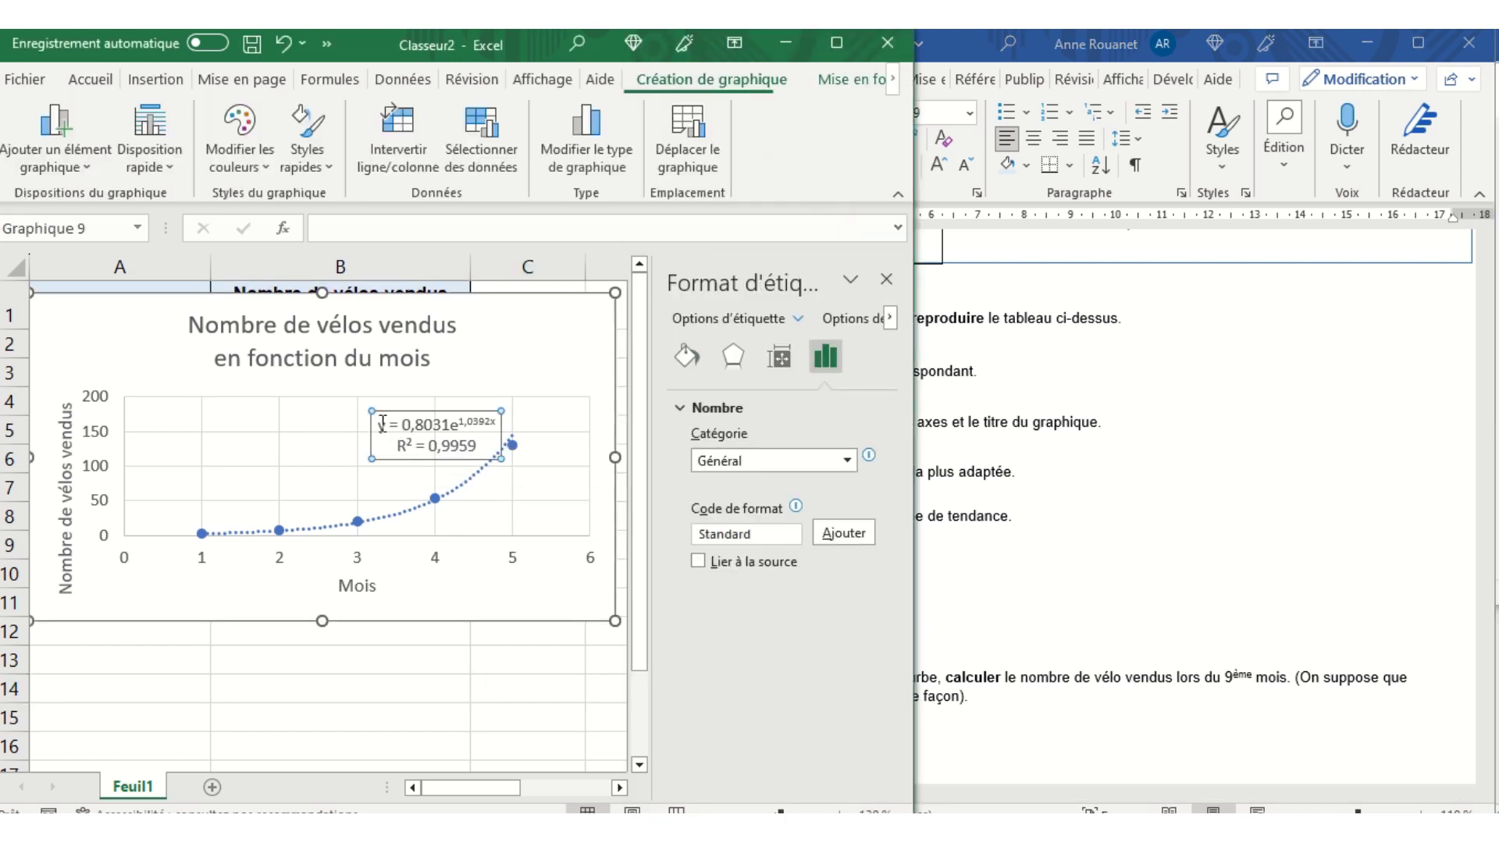
left_click_drag(379, 428, 488, 425)
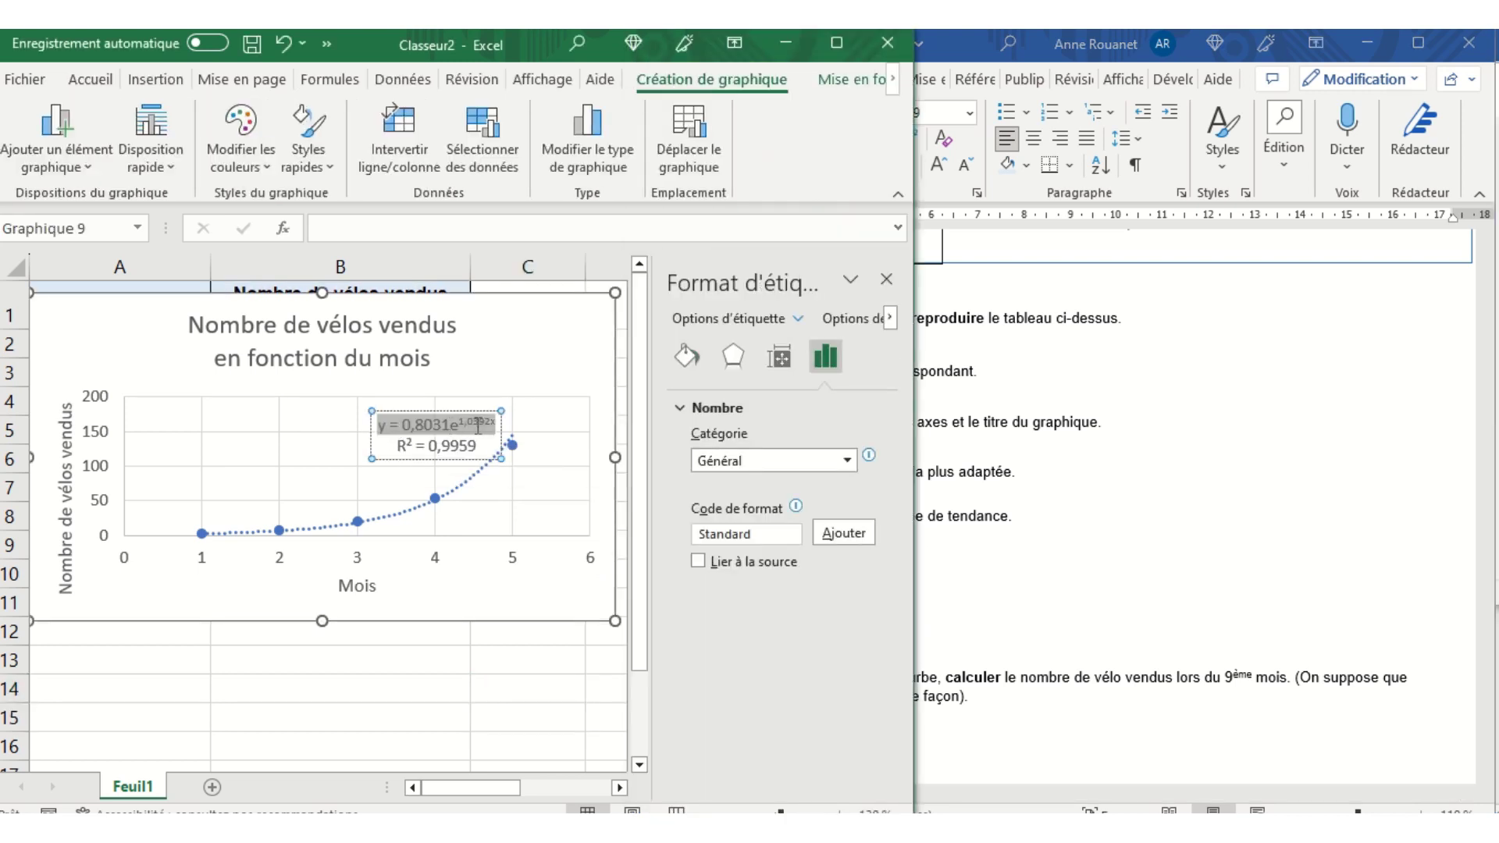
Switch to the Word exercise sheet and shift its window slightly away from the Excel chart, with questions 1 to 7 in view
left_click(1172, 603)
mouse_move(1057, 45)
left_mouse_down()
mouse_move(1116, 56)
mouse_move(1084, 58)
left_mouse_up()
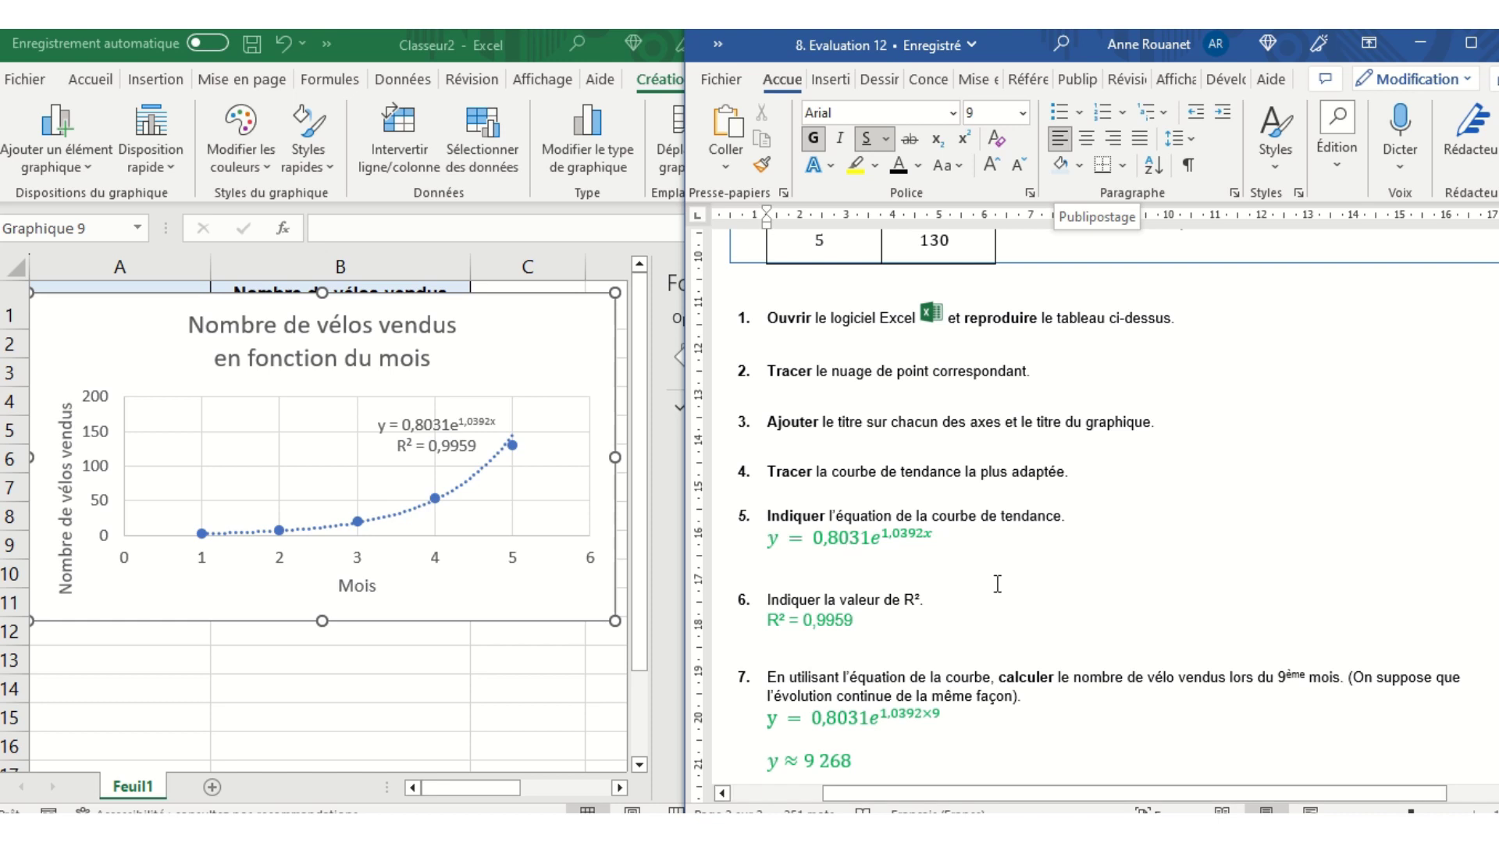
scroll(1080, 536, "down", 1)
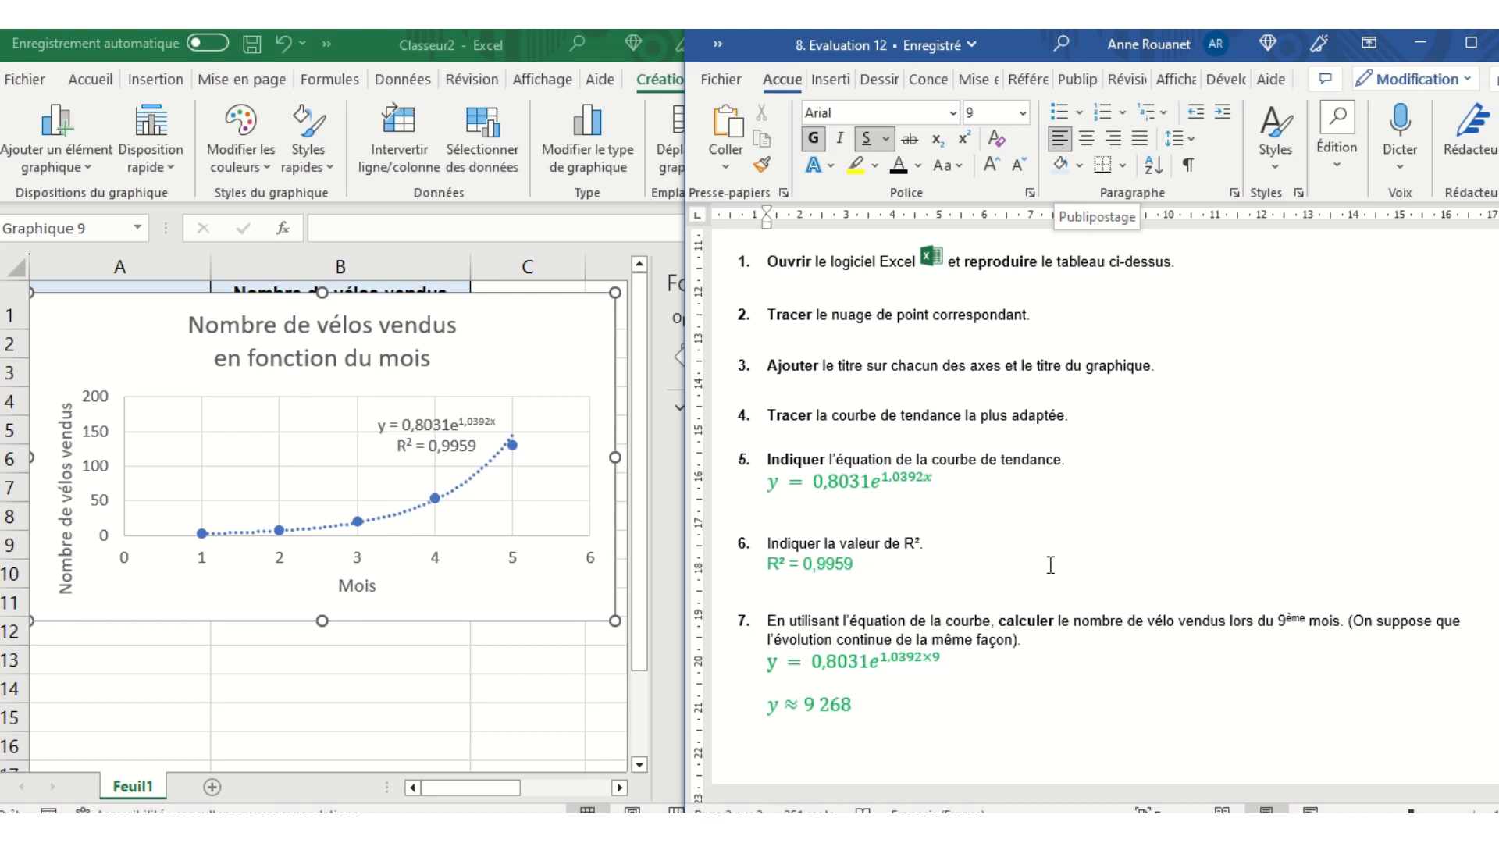
Examine the equation in the answer to question 5, selecting its y and its exponent in turn
left_click_drag(773, 506, 944, 475)
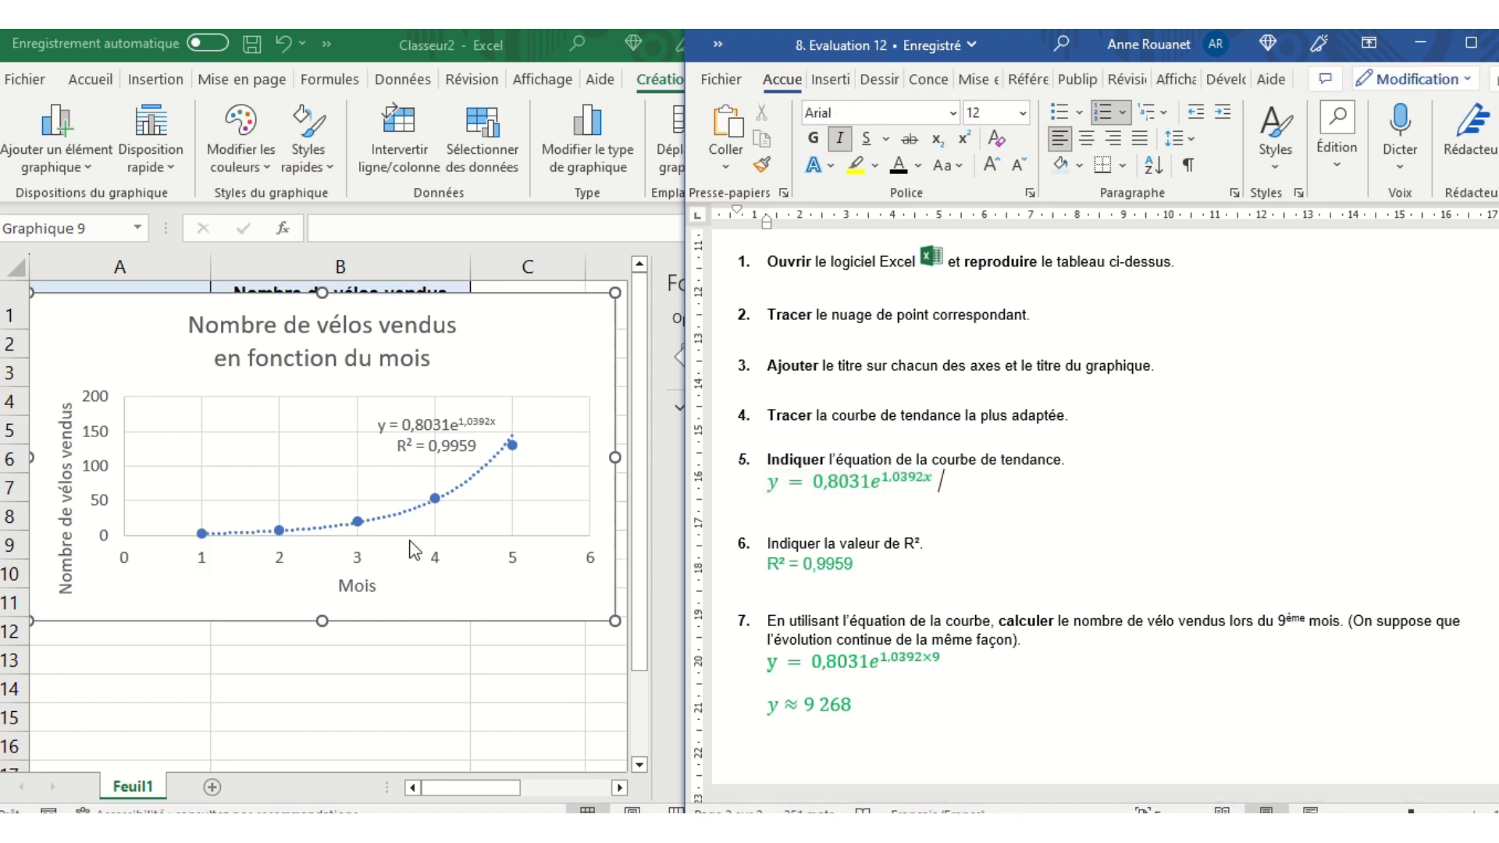
left_click(943, 481)
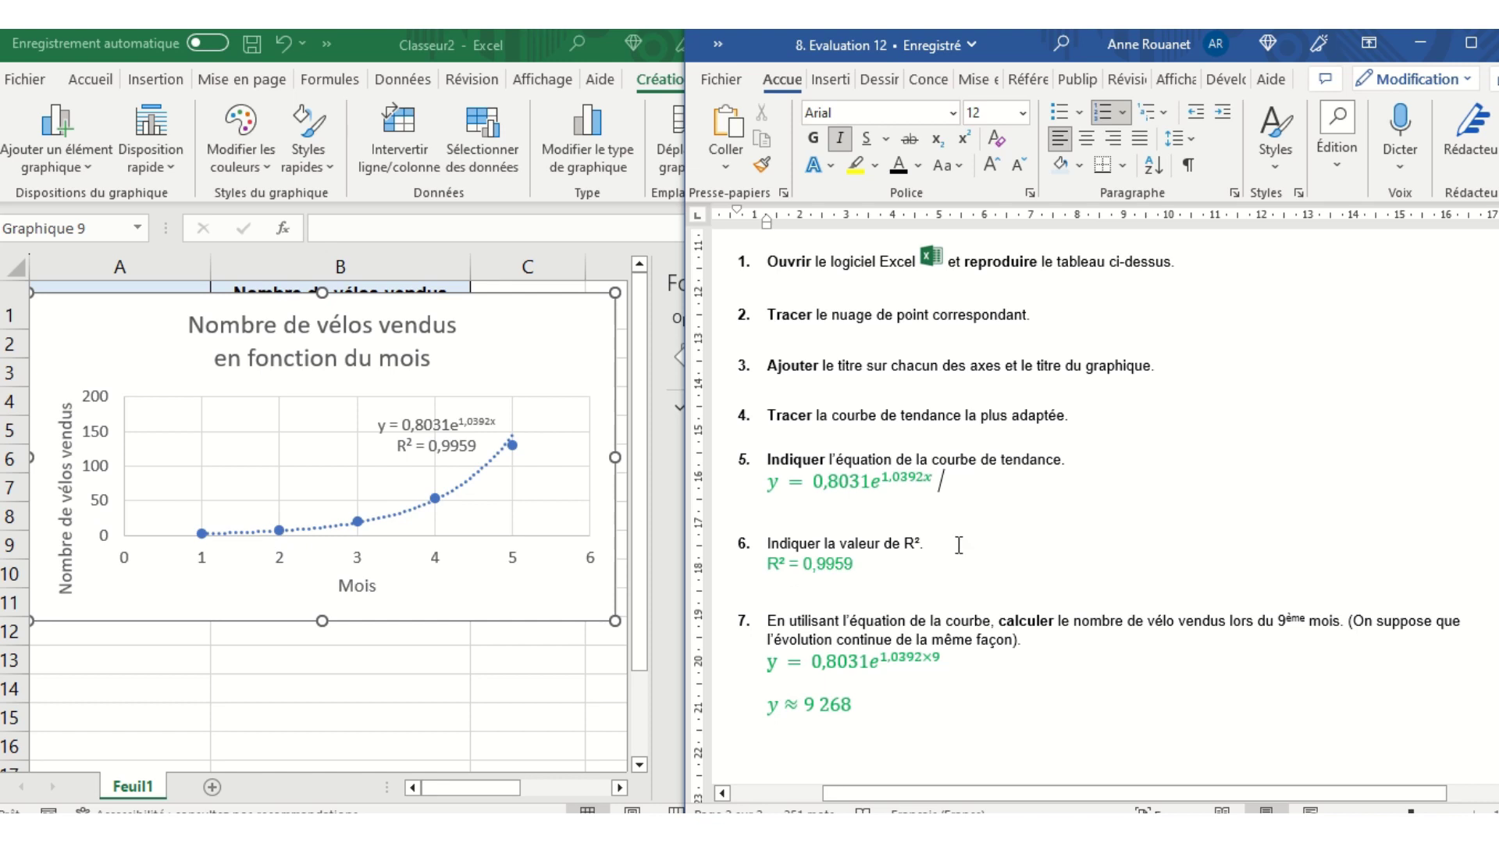
left_click(773, 484)
double_click(775, 484)
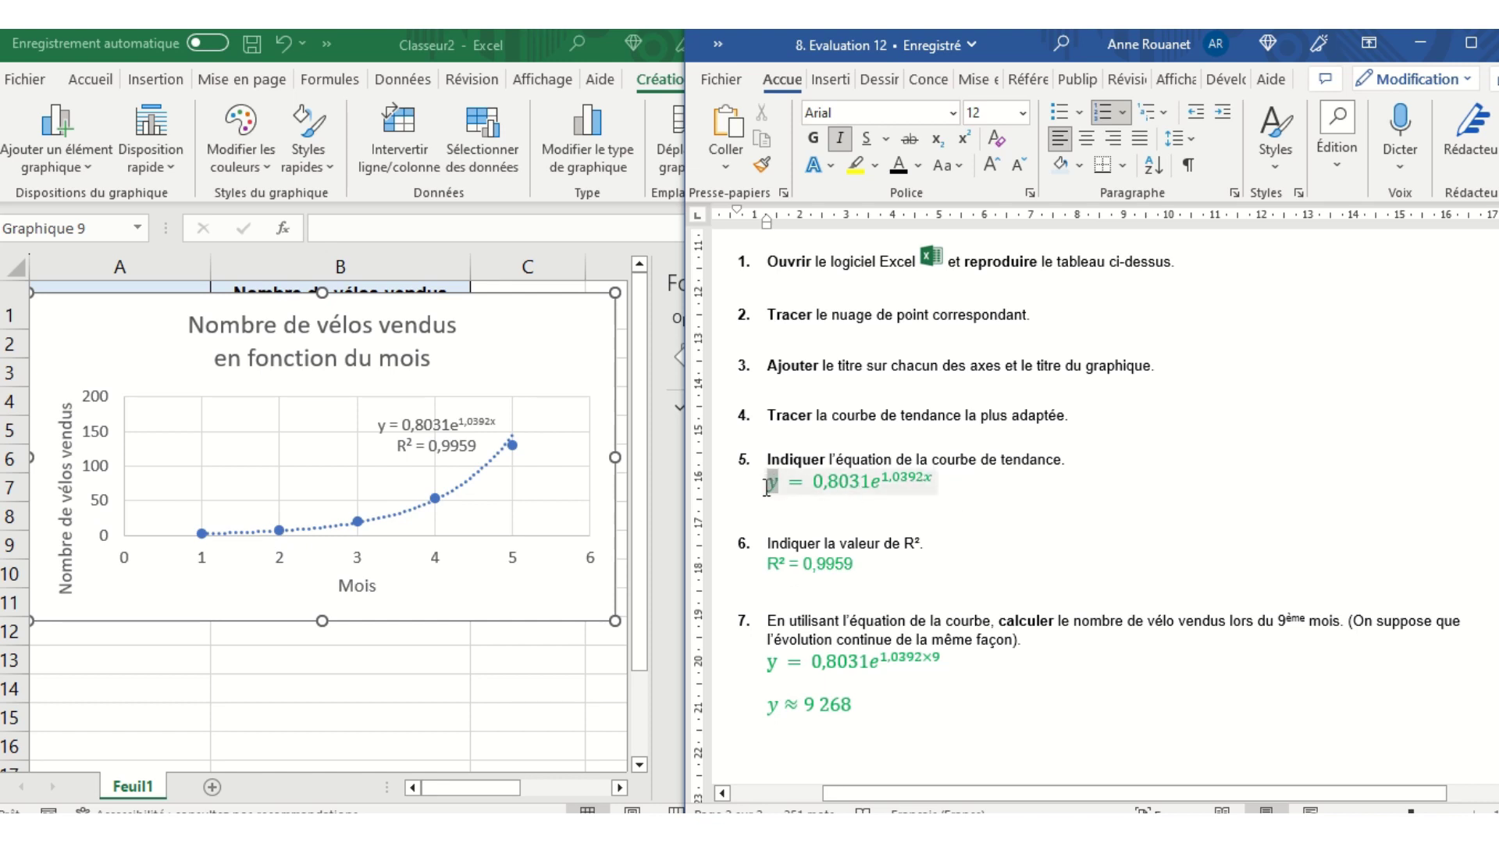
double_click(932, 475)
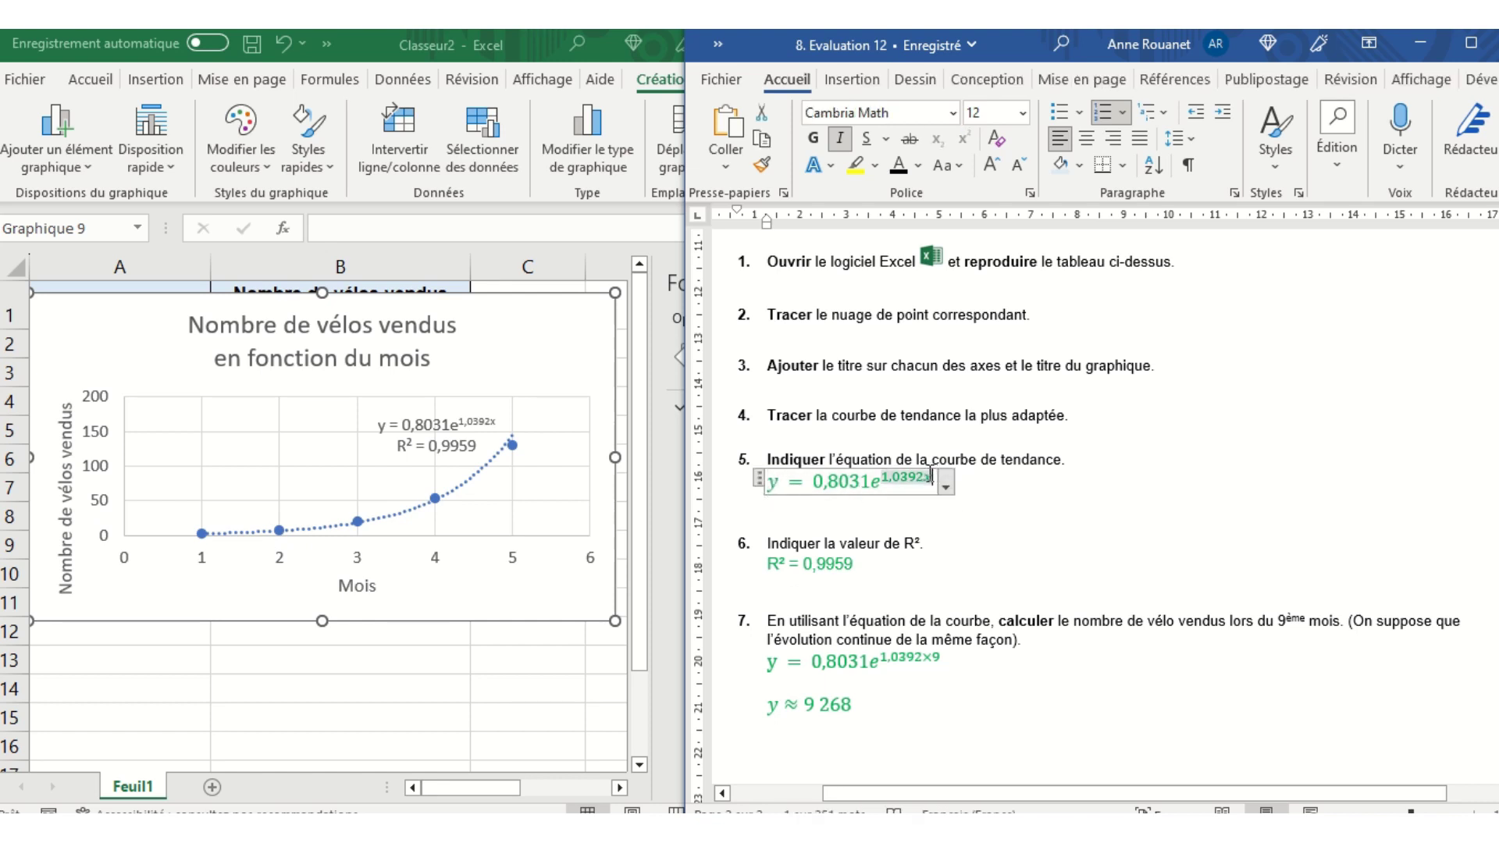
left_click(943, 522)
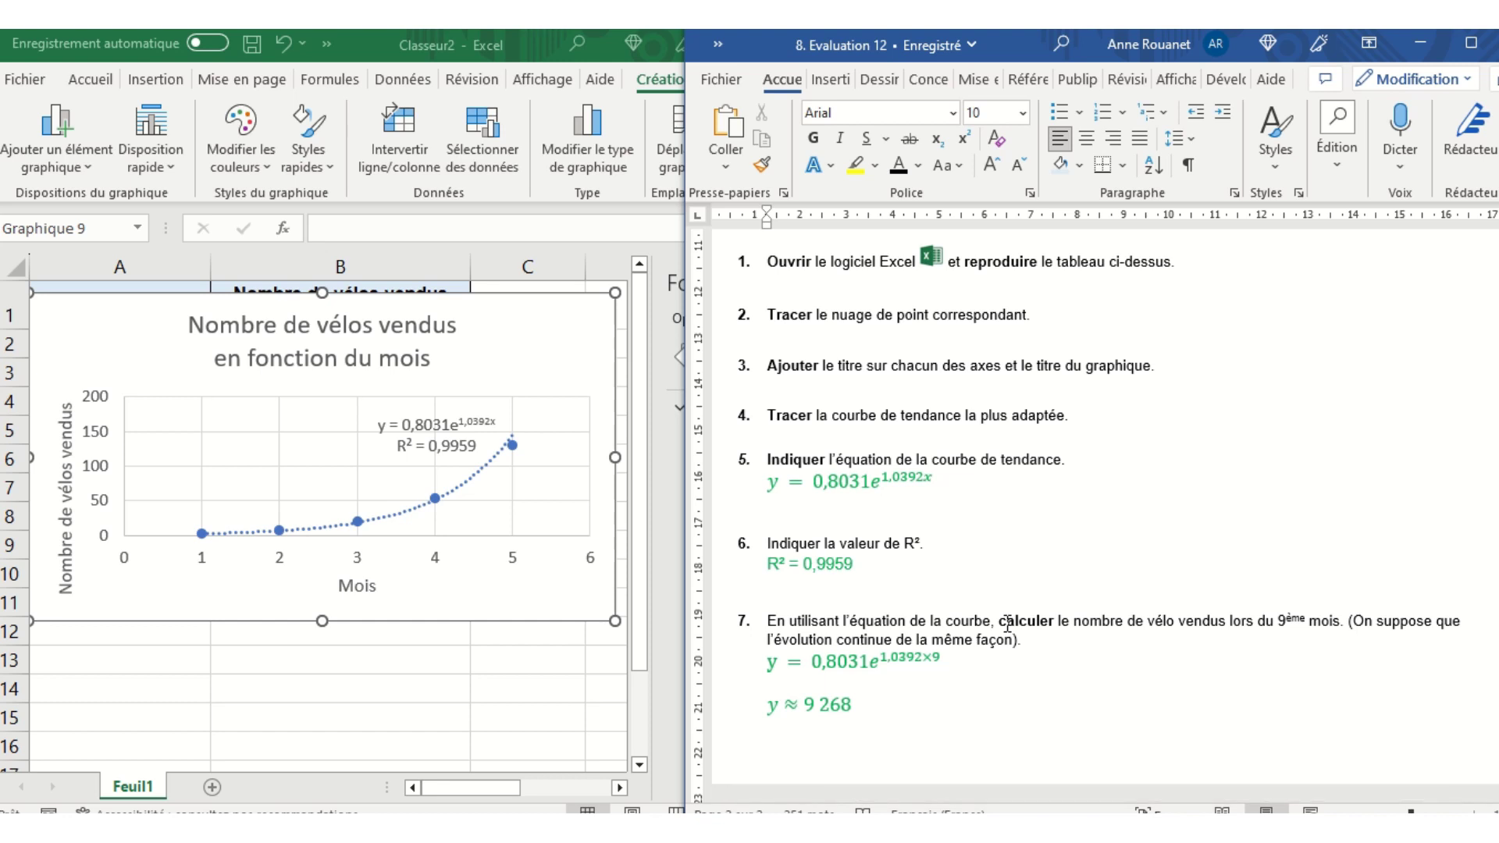
Colour the x in the exponent of question 5's equation red
left_click(928, 478)
triple_click(928, 479)
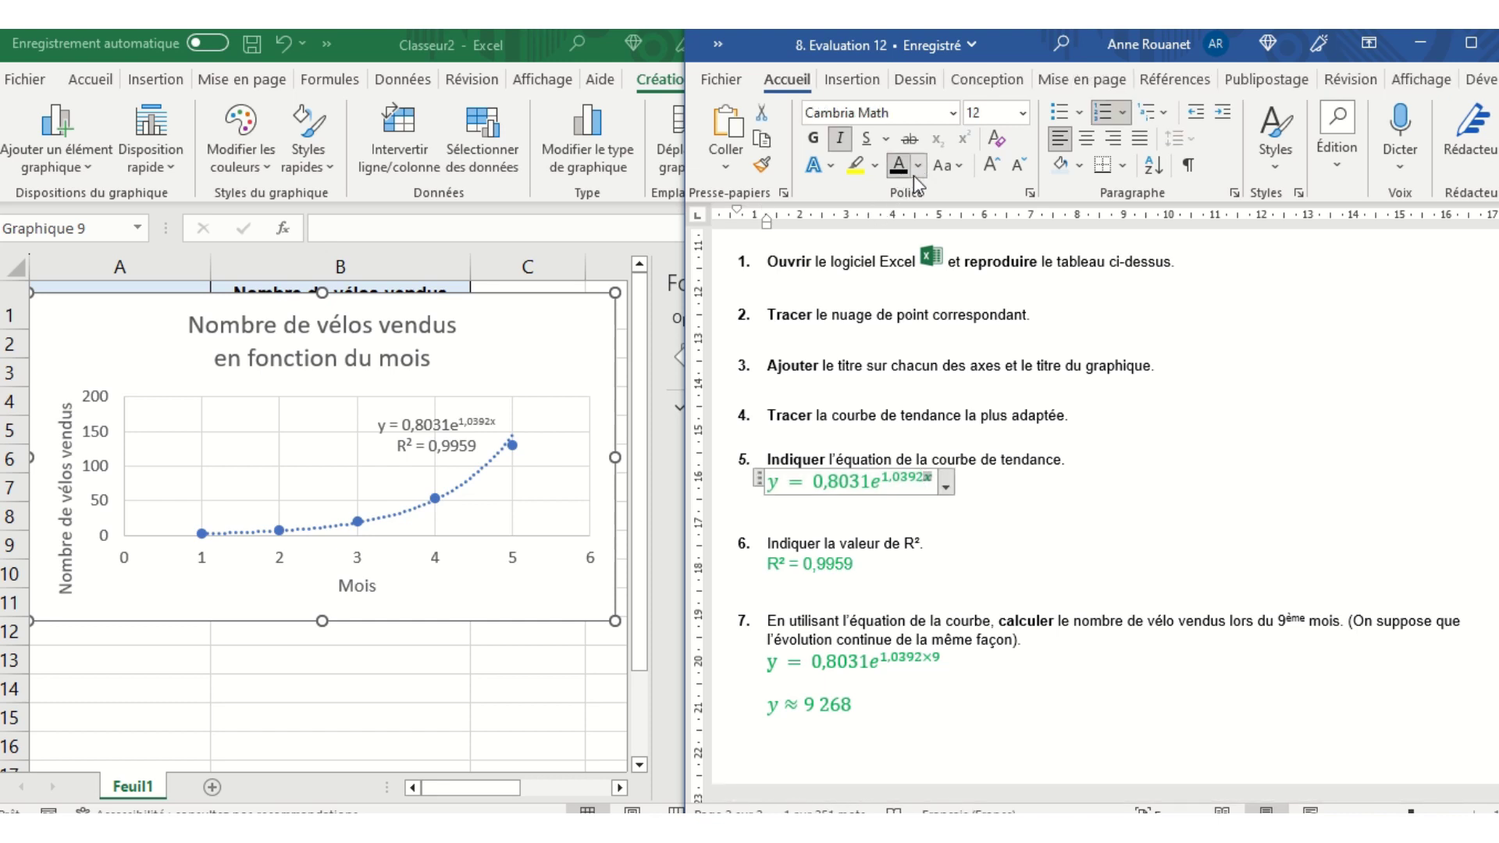
left_click(919, 164)
left_click(916, 406)
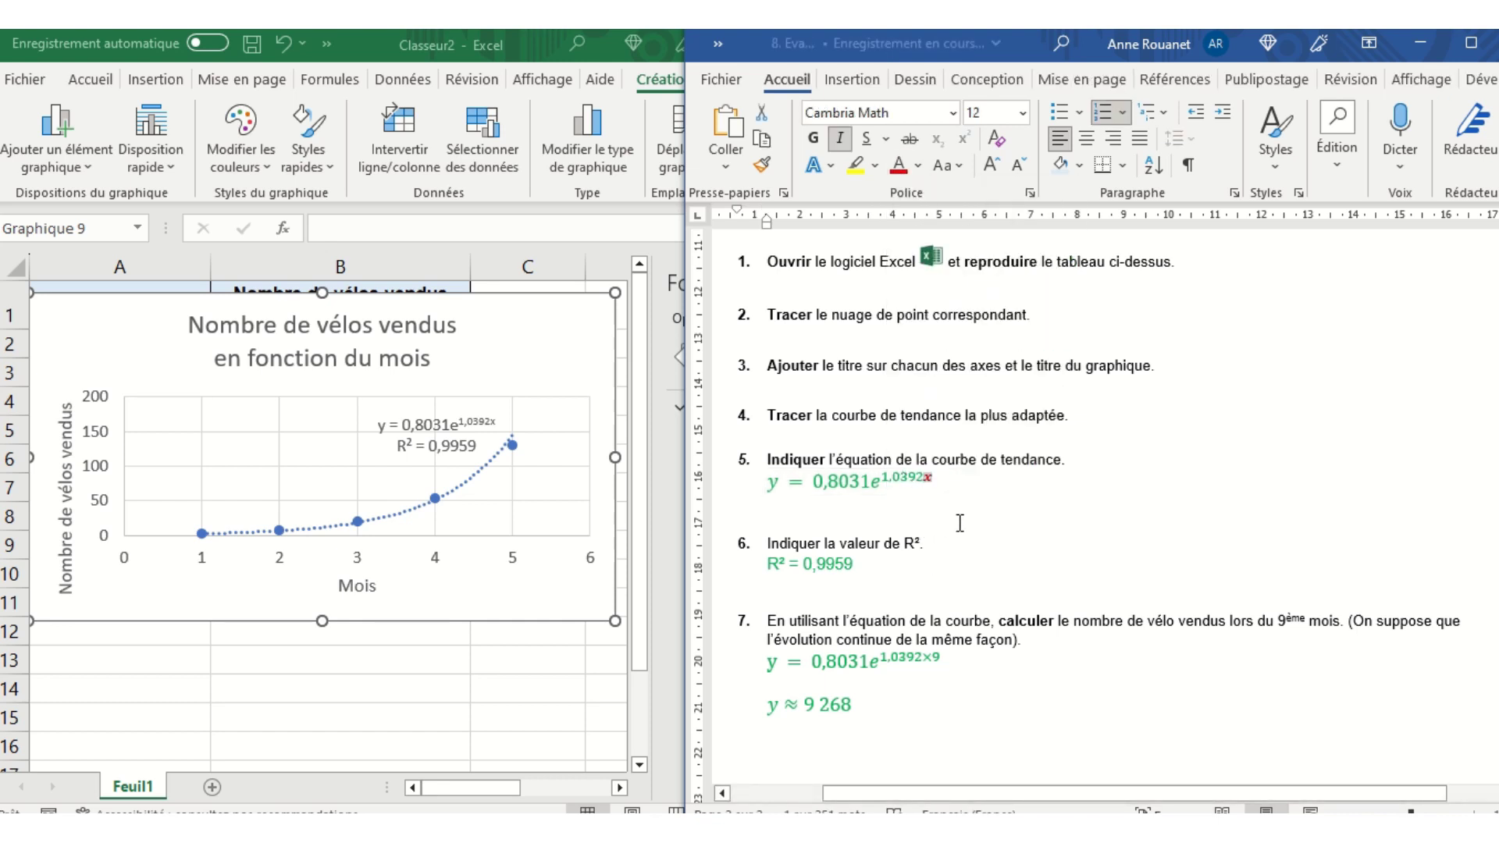
key("Down")
Colour the ×9 in the exponent of question 7's equation red
left_click(929, 657)
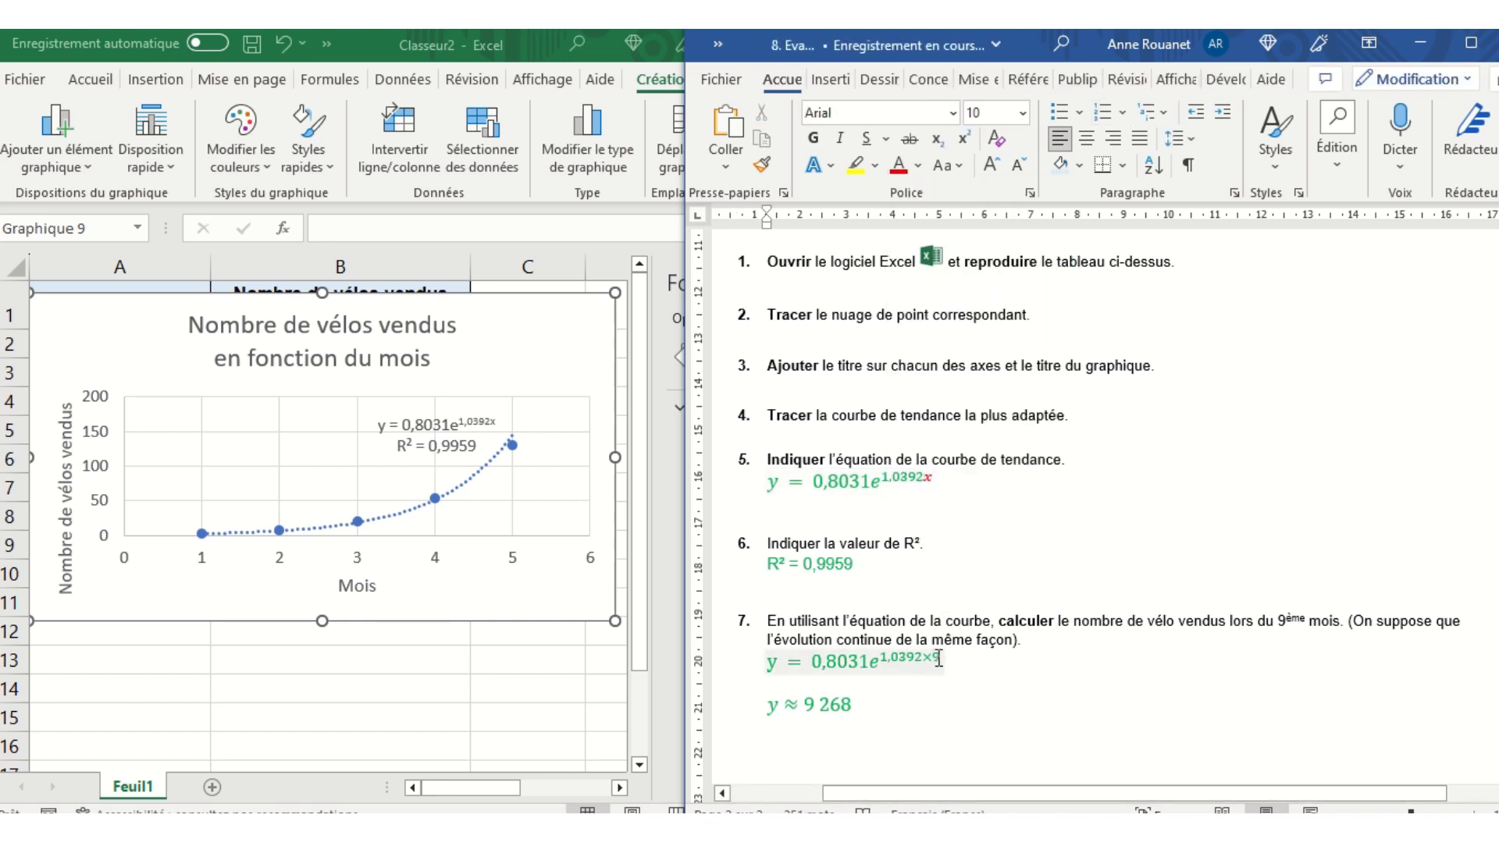
left_click(898, 165)
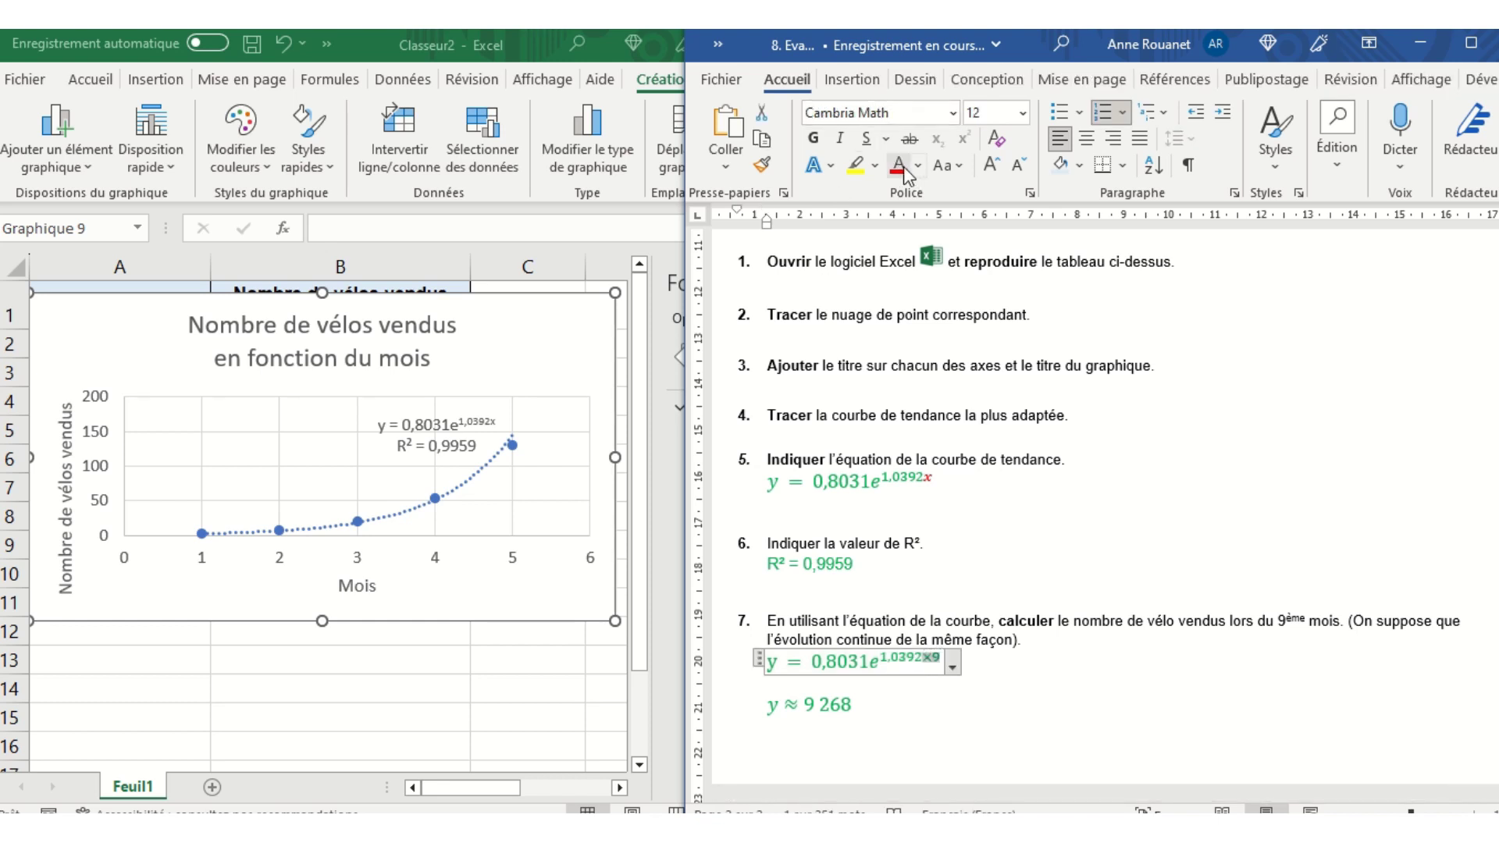
left_click(1076, 720)
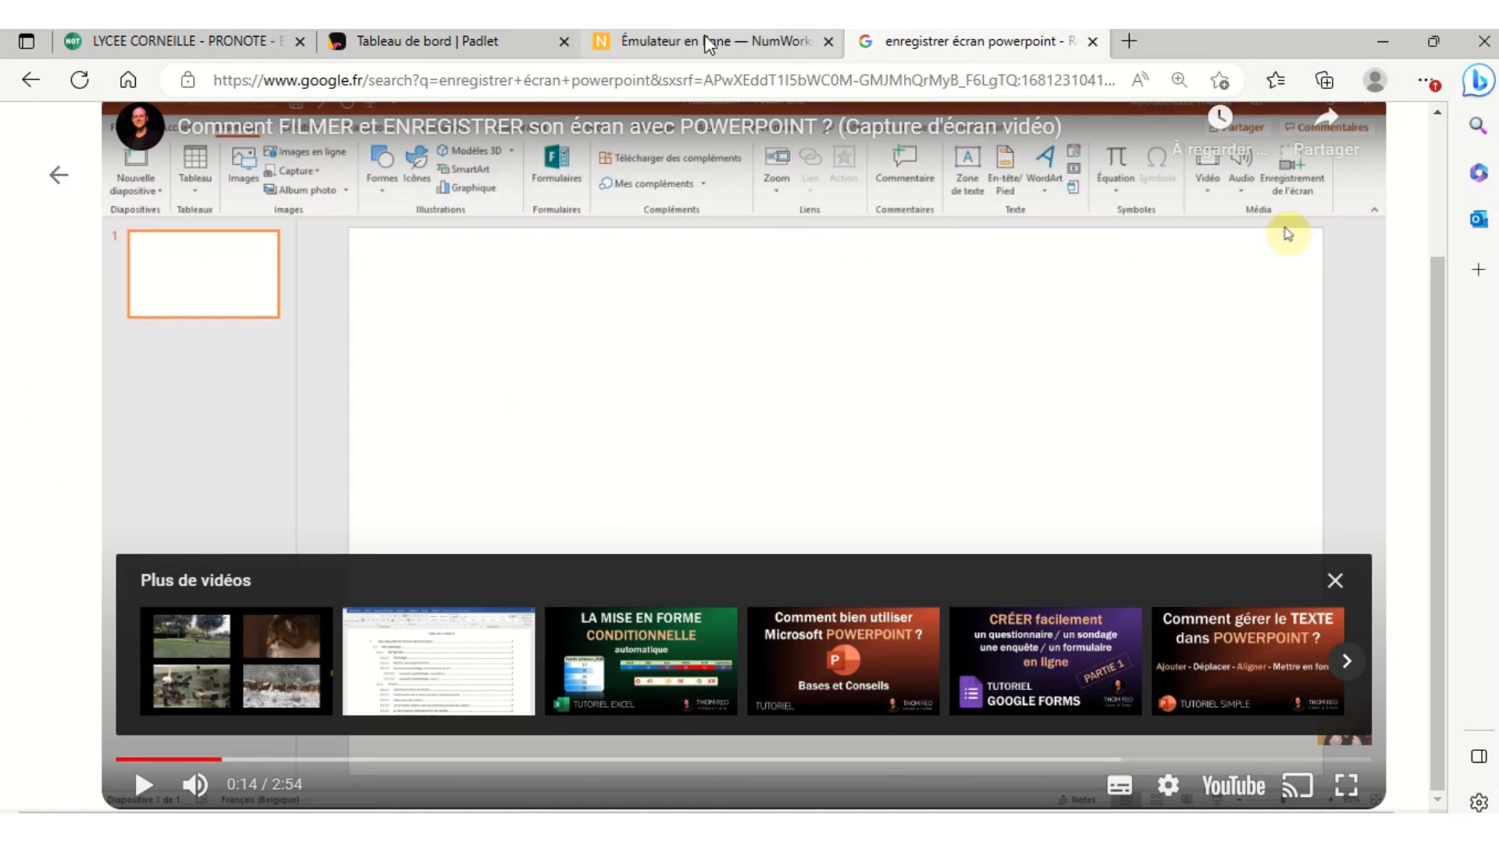
left_click(613, 275)
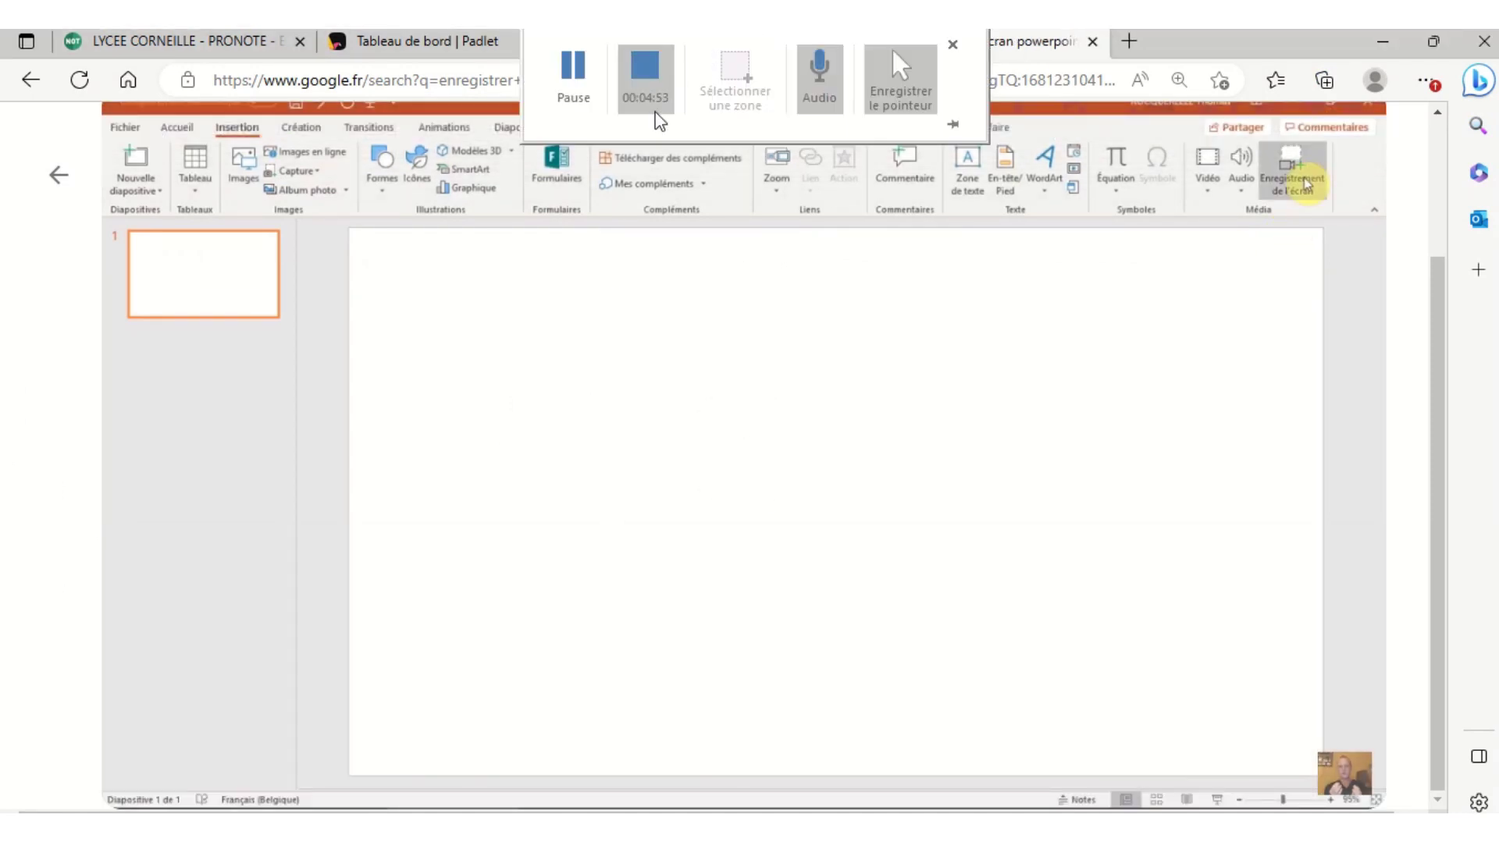